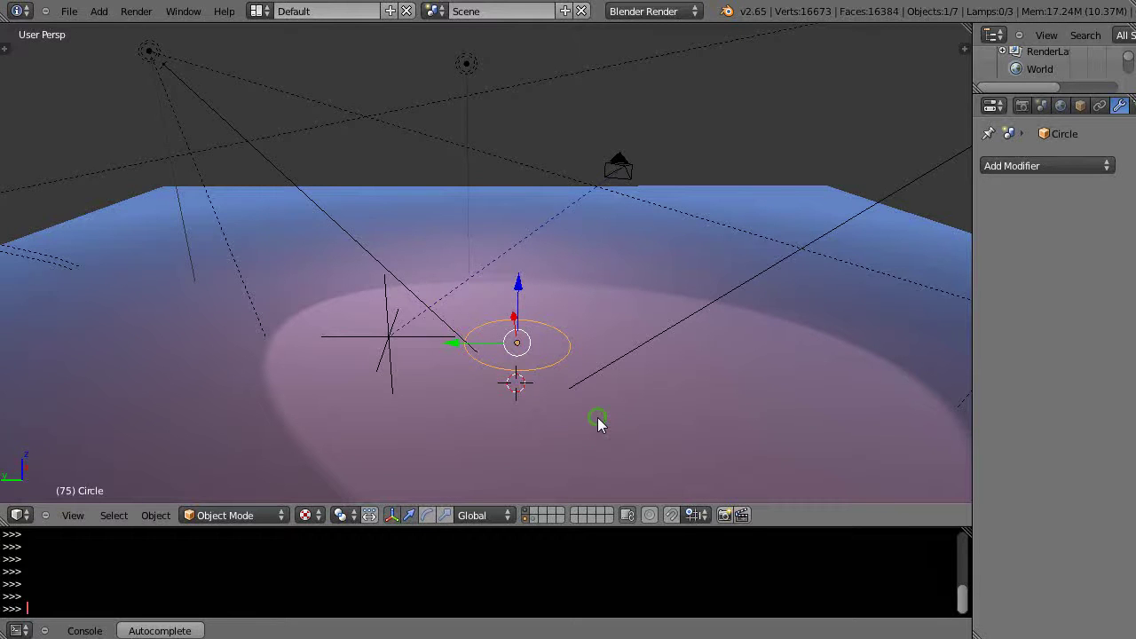
# - Snap the 3D cursor to the circle's centre with Cursor to Selected
pyautogui.scroll(2, 588, 420)
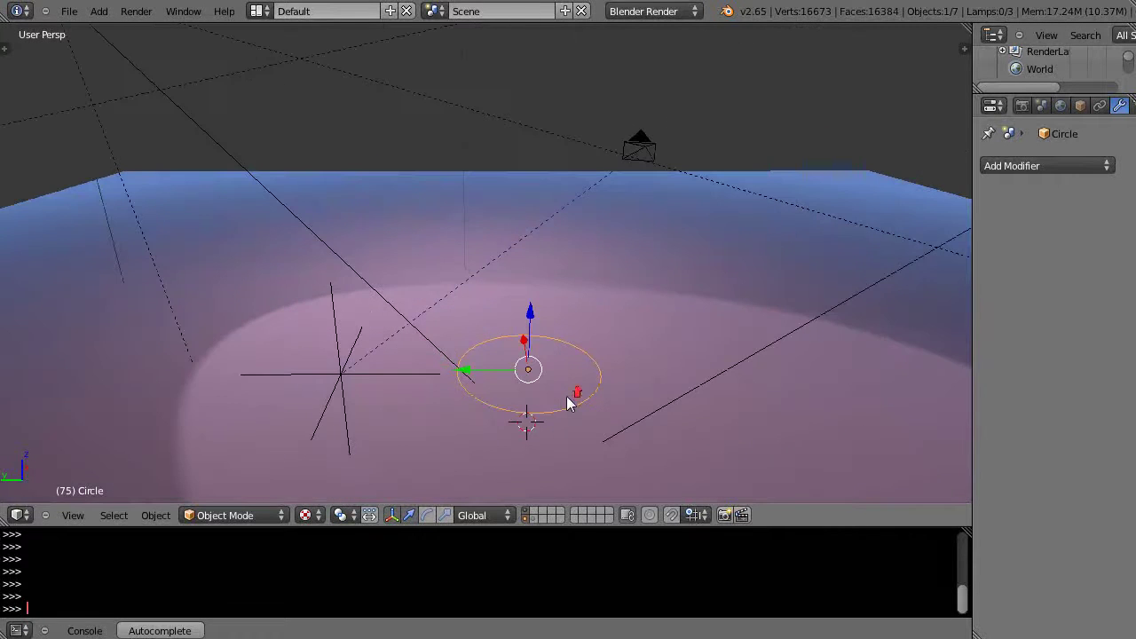
pyautogui.moveTo(549, 425)
pyautogui.mouseDown(button='middle')
pyautogui.moveTo(555, 377)
pyautogui.moveTo(534, 424)
pyautogui.mouseUp(button='middle')
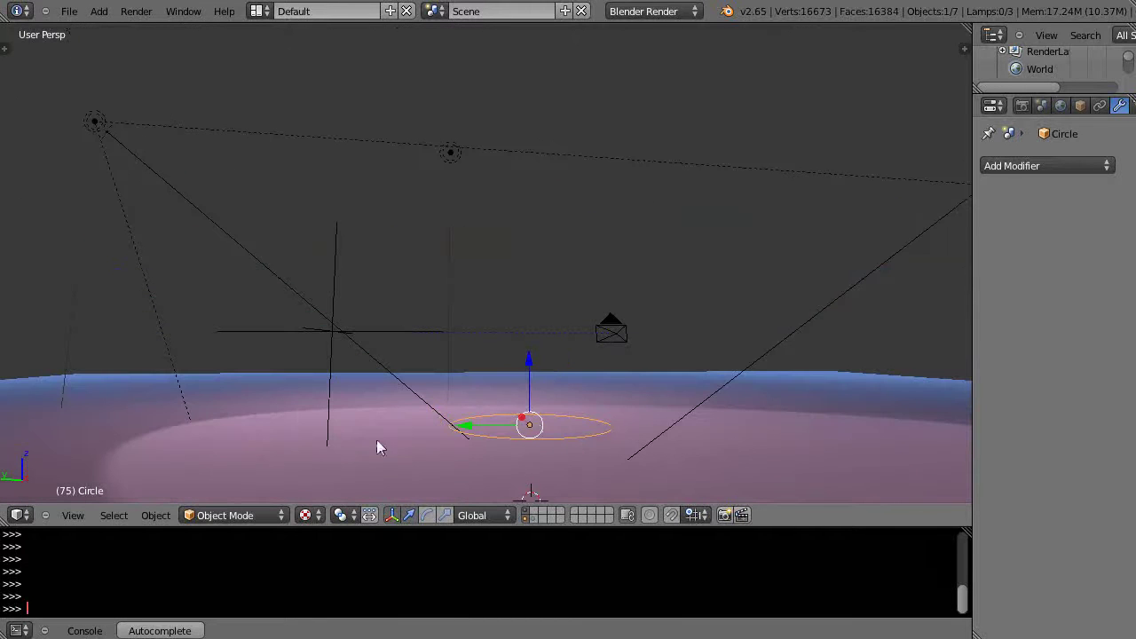
pyautogui.moveTo(595, 453); pyautogui.dragTo(476, 480, button='middle')
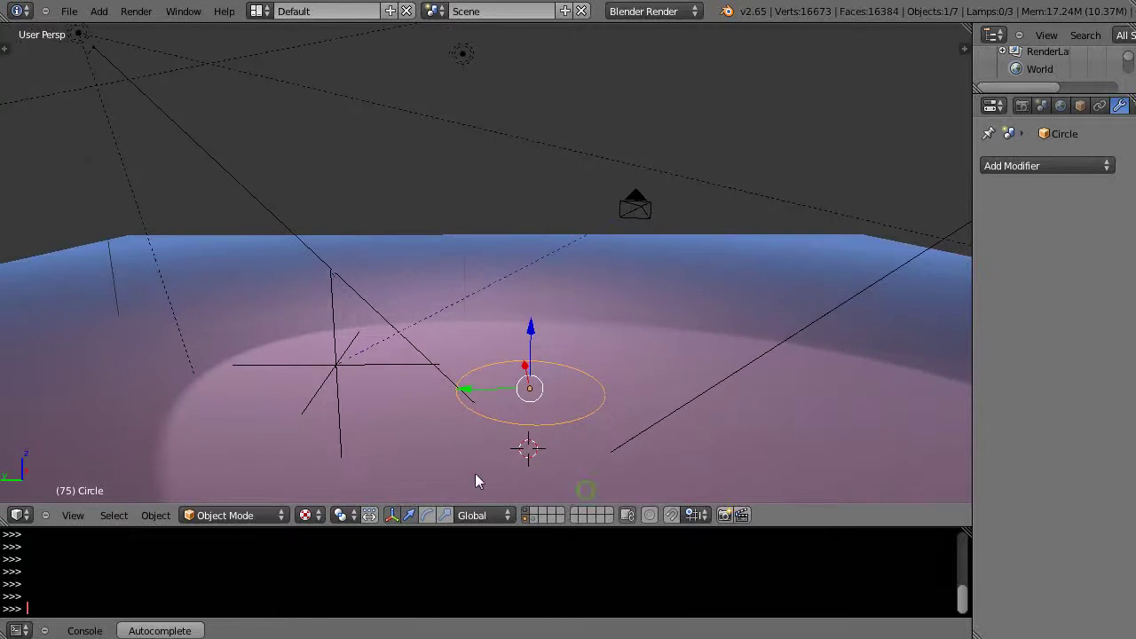
pyautogui.hotkey('shift', 'a')
pyautogui.moveTo(379, 271)
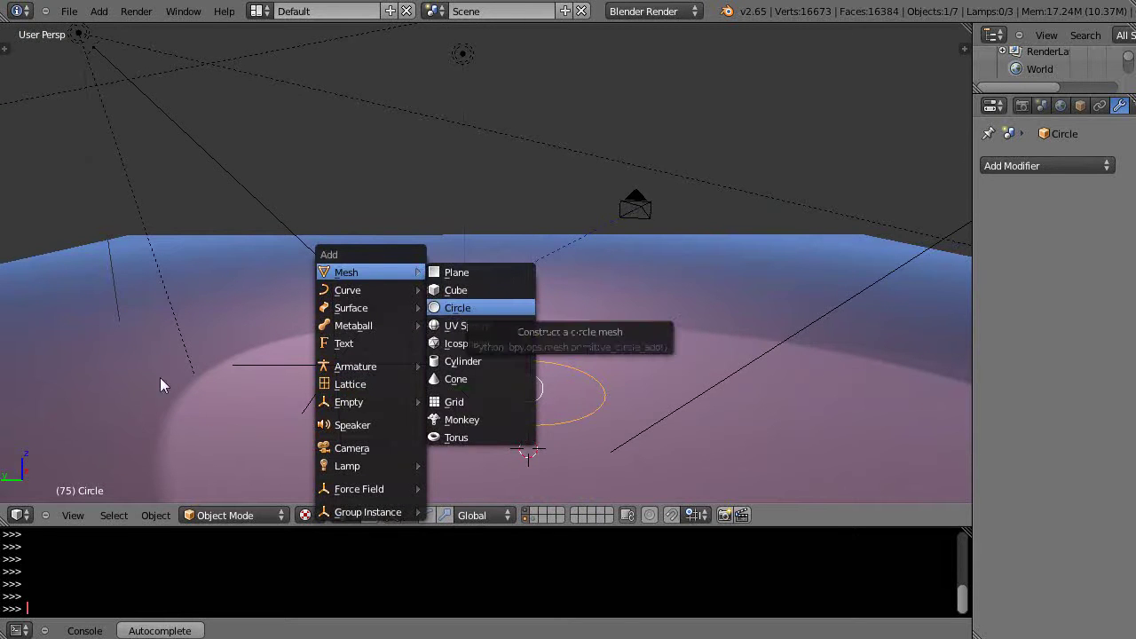
pyautogui.scroll(-3, 609, 429)
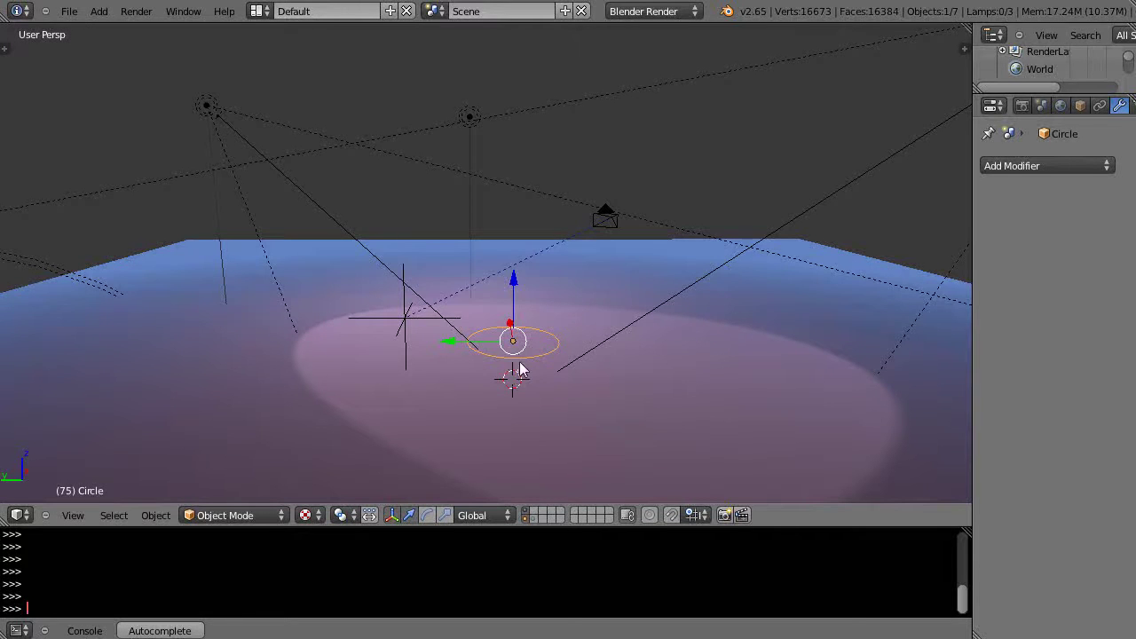
pyautogui.hotkey('shift', 'a')
pyautogui.hotkey('shift', 's')
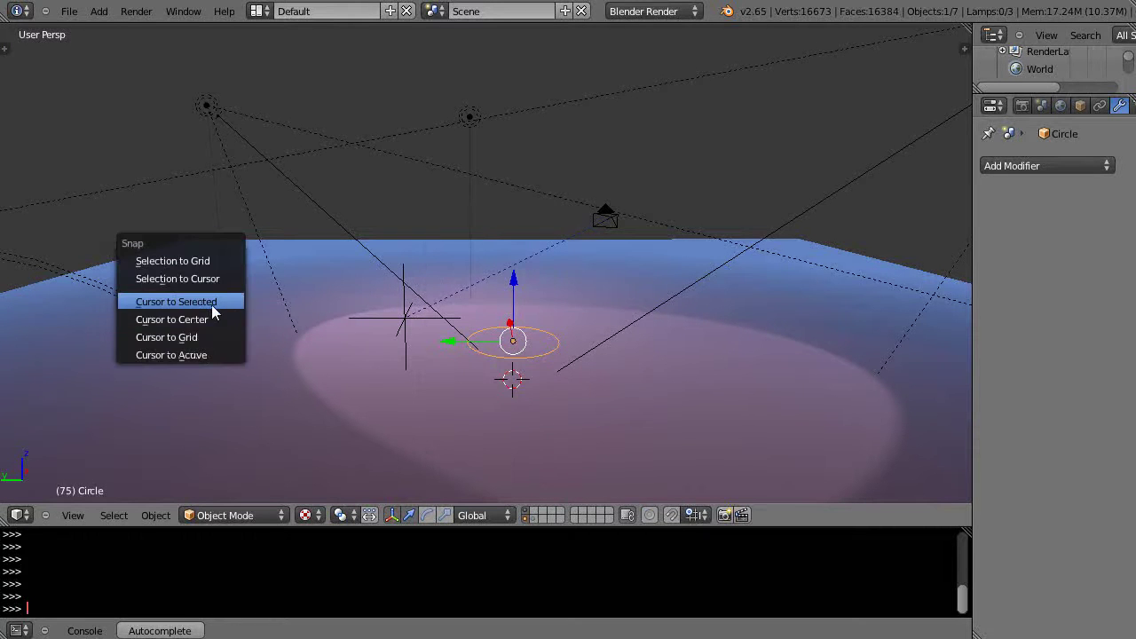
pyautogui.click(211, 304)
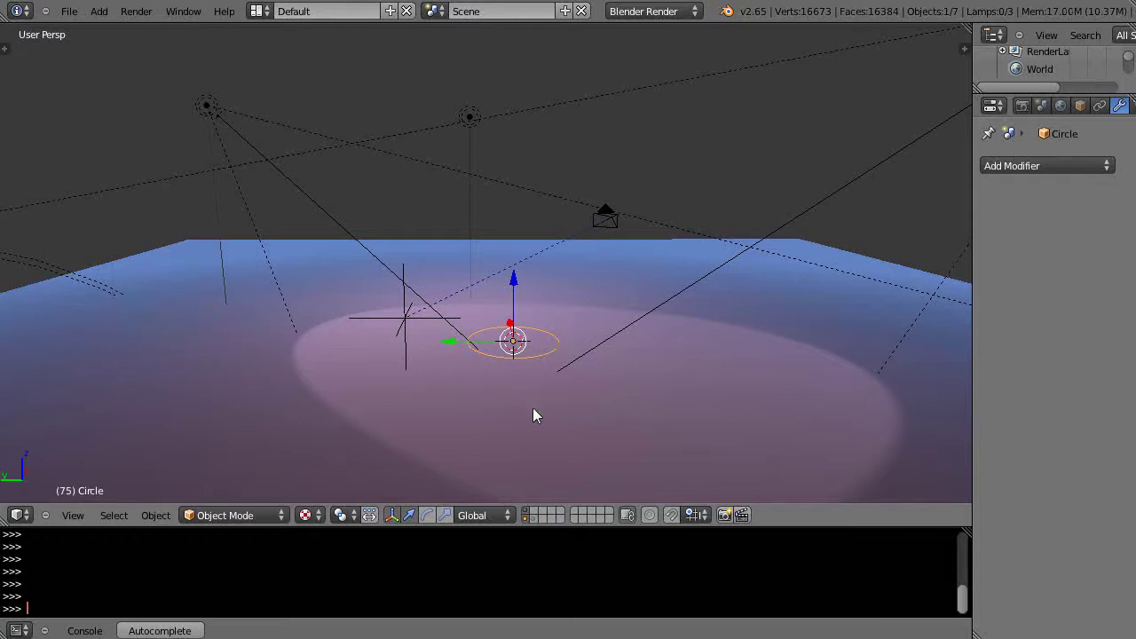
# - Move the circle about 1.76 units along the Y axis away from the cursor
pyautogui.scroll(4, 535, 408)
pyautogui.scroll(-3, 538, 410)
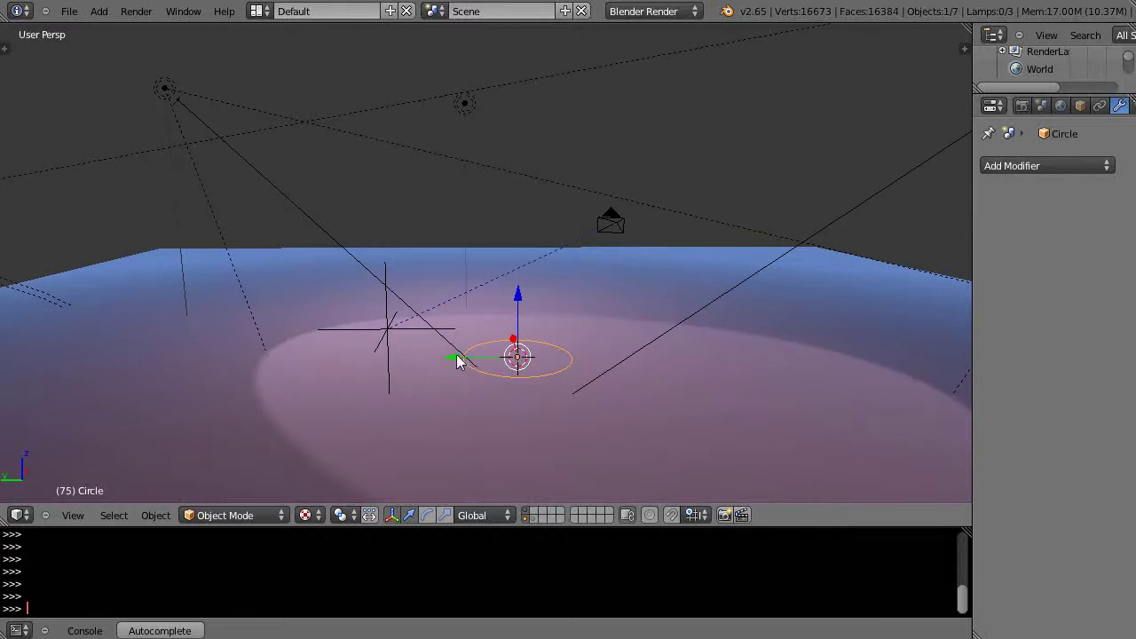
pyautogui.moveTo(459, 358); pyautogui.dragTo(709, 393)
pyautogui.moveTo(651, 423); pyautogui.dragTo(647, 484, button='middle')
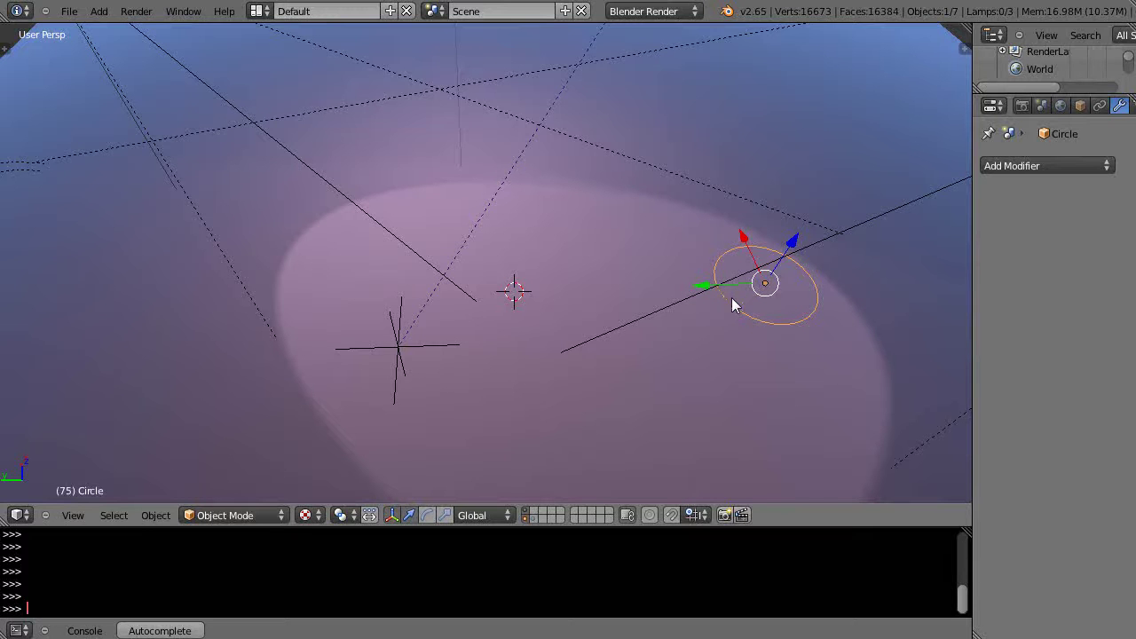
# - Rotate the circle 90° around the global Y axis so it stands upright
pyautogui.write('ry90')
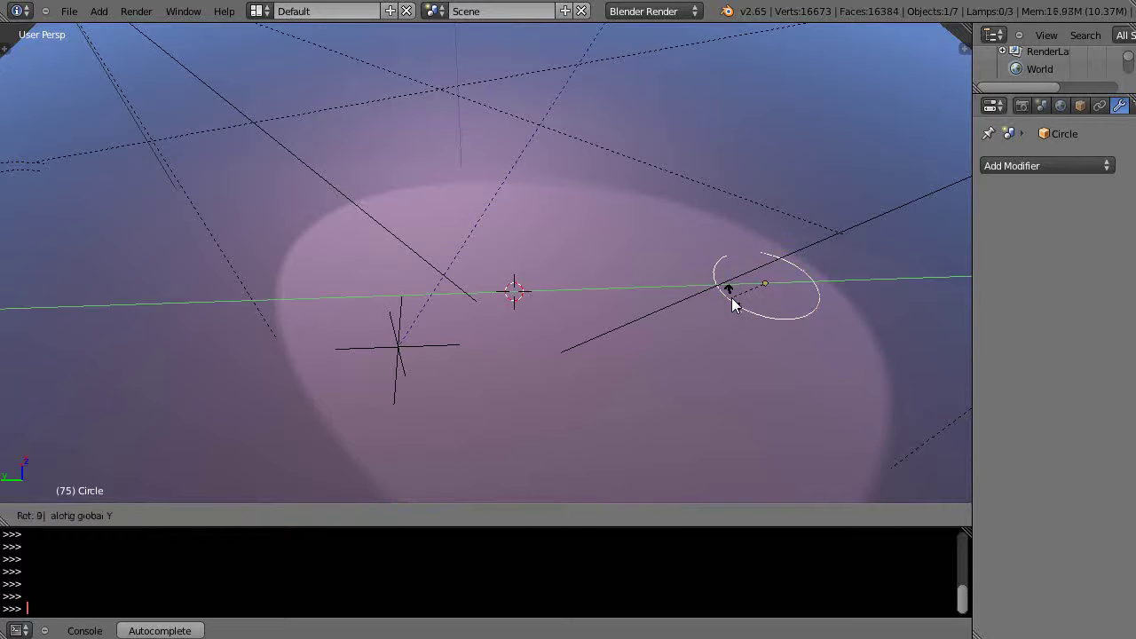
pyautogui.press('Return')
pyautogui.moveTo(742, 338); pyautogui.dragTo(732, 234, button='middle')
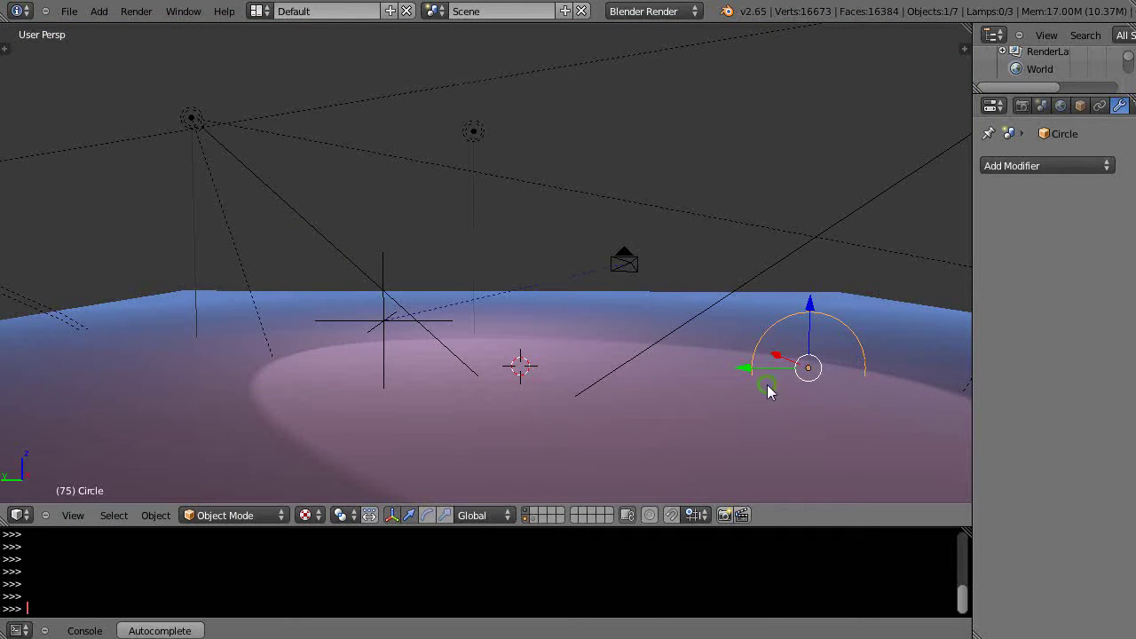
pyautogui.moveTo(768, 387); pyautogui.dragTo(773, 408, button='middle')
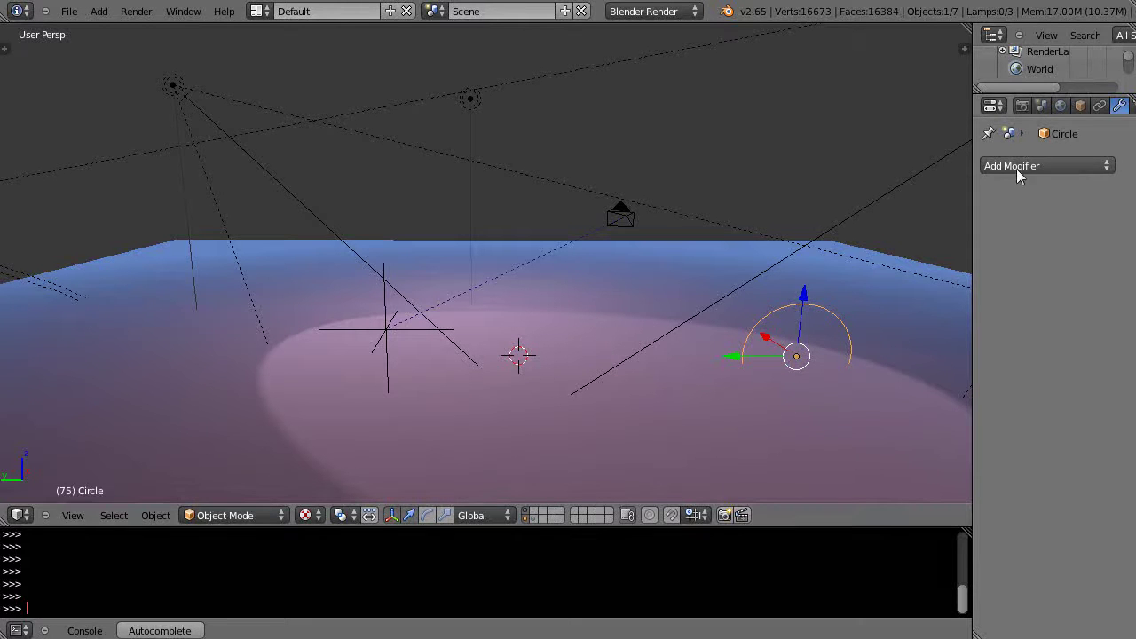
# - Add a Screw modifier (360° around Z, 16 steps) to the Circle and widen the Properties area
pyautogui.click(1061, 167)
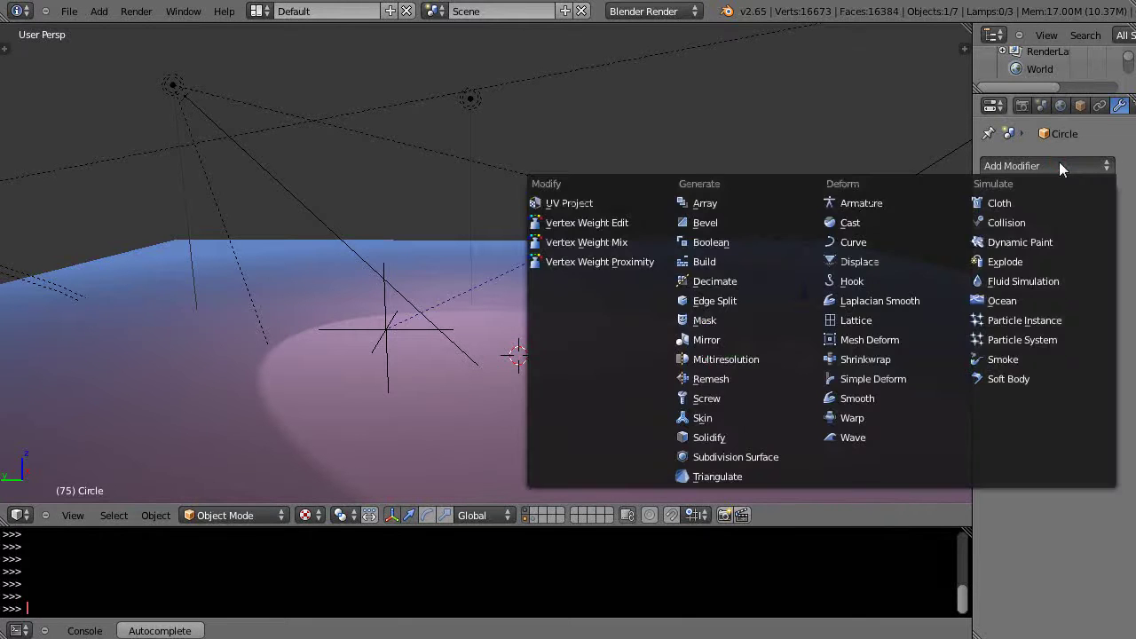
pyautogui.click(693, 402)
pyautogui.moveTo(755, 391); pyautogui.dragTo(746, 395, button='middle')
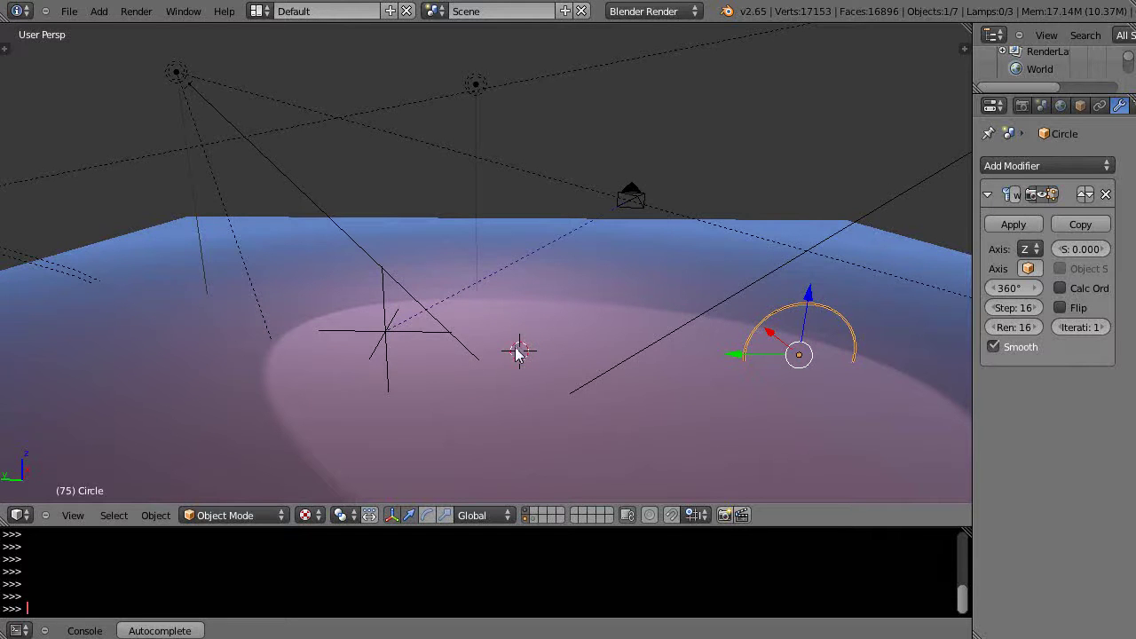
pyautogui.moveTo(516, 349)
pyautogui.mouseDown(button='middle')
pyautogui.moveTo(516, 409)
pyautogui.moveTo(664, 395)
pyautogui.moveTo(542, 395)
pyautogui.moveTo(521, 357)
pyautogui.mouseUp(button='middle')
pyautogui.moveTo(580, 386); pyautogui.dragTo(689, 368, button='middle')
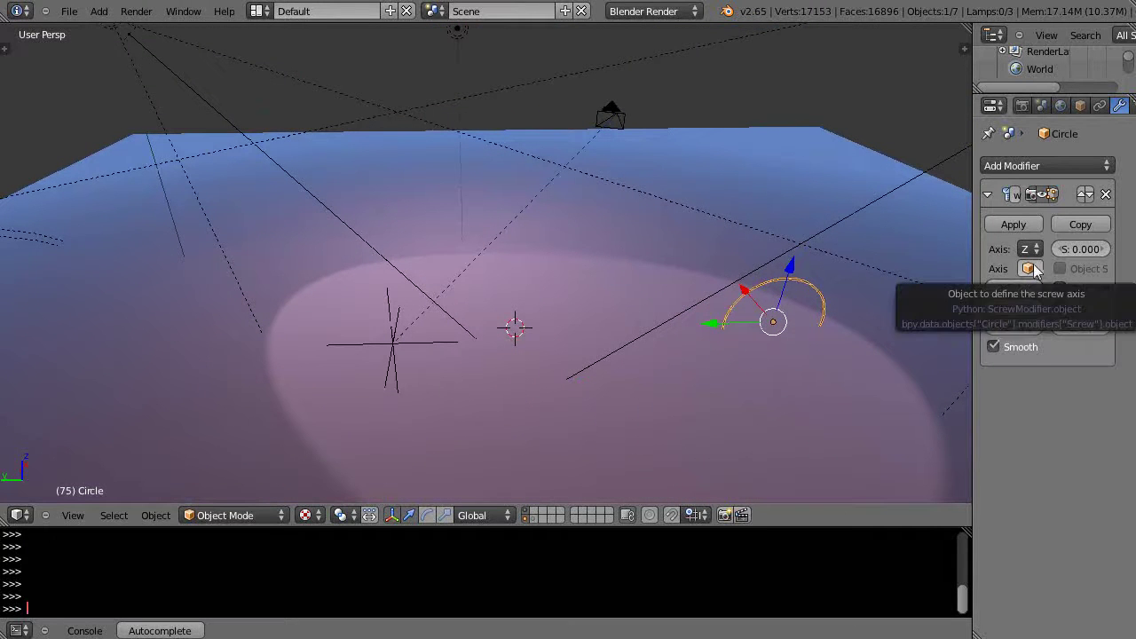
pyautogui.moveTo(974, 382); pyautogui.dragTo(870, 384)
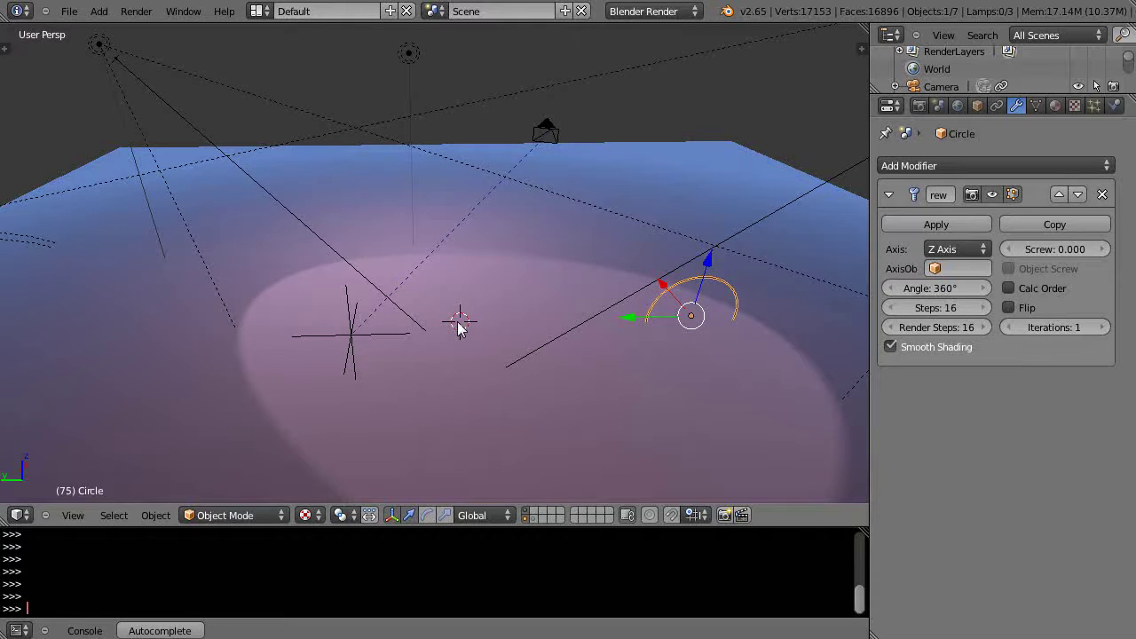
# - Add a UV sphere at the 3D cursor, scale it to about 0.6, and reselect the Circle
pyautogui.hotkey('shift', 'a')
pyautogui.moveTo(454, 199)
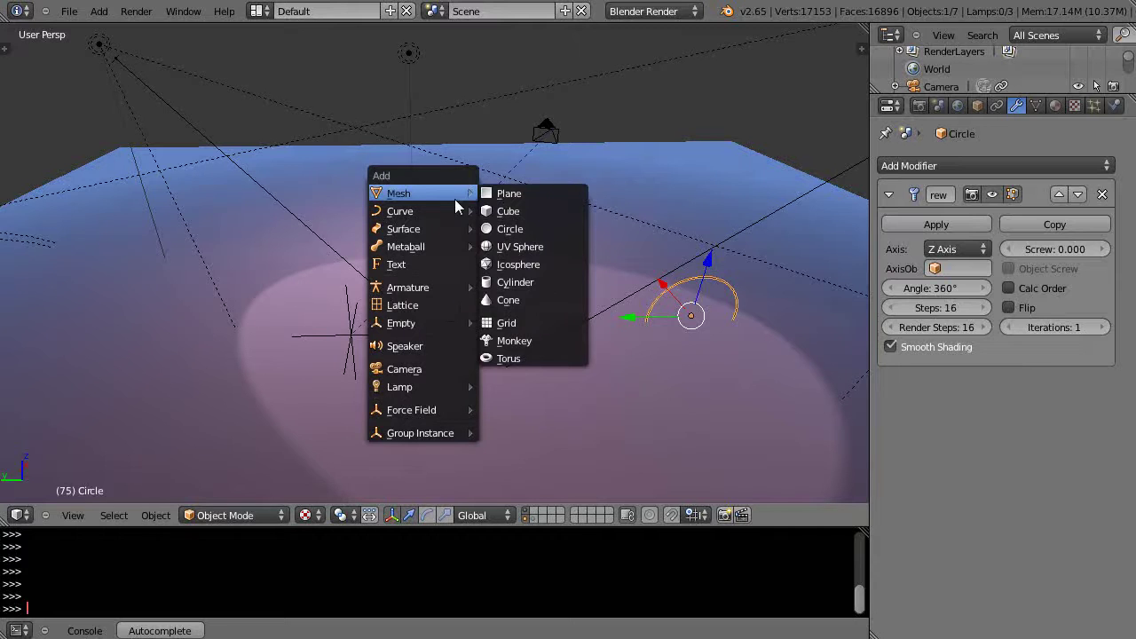
pyautogui.click(516, 246)
pyautogui.press('s')
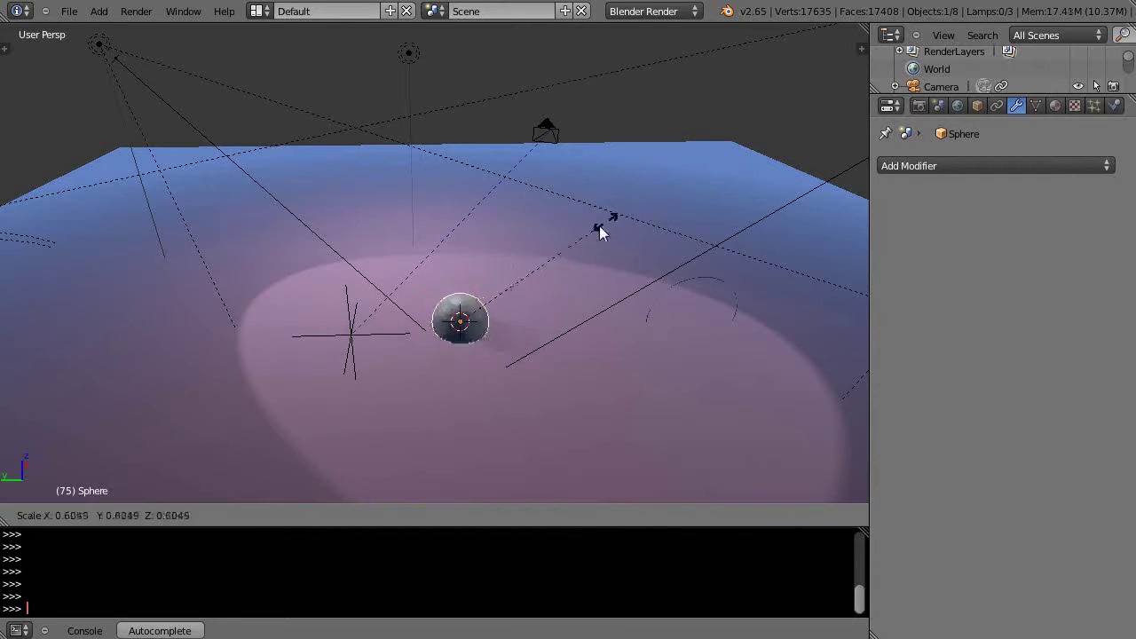
pyautogui.click(489, 284)
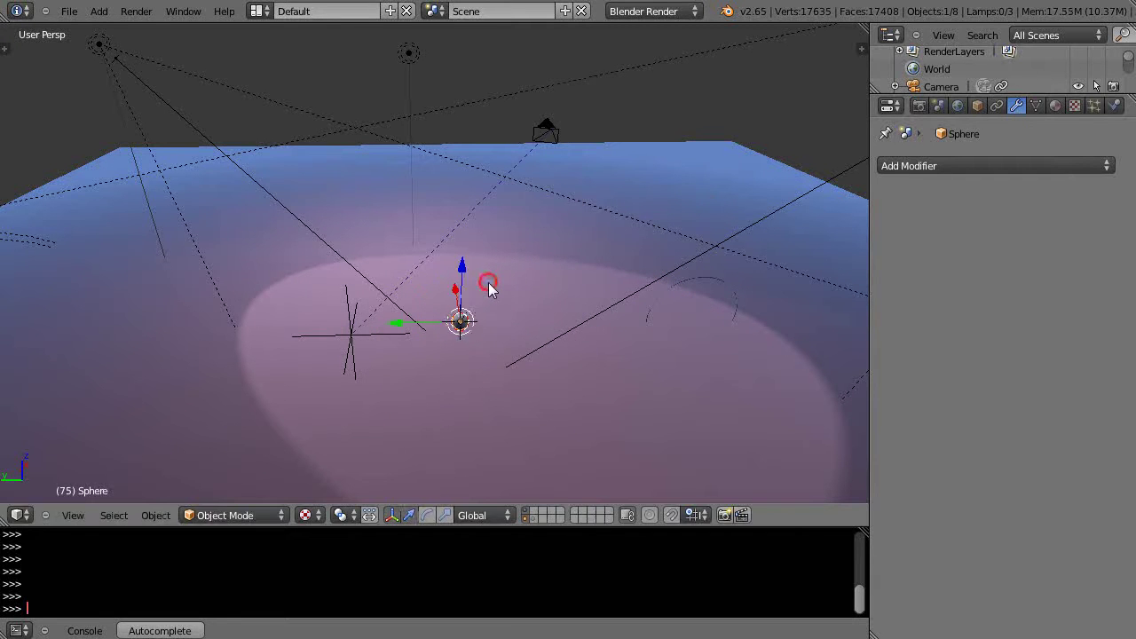
pyautogui.rightClick(652, 311)
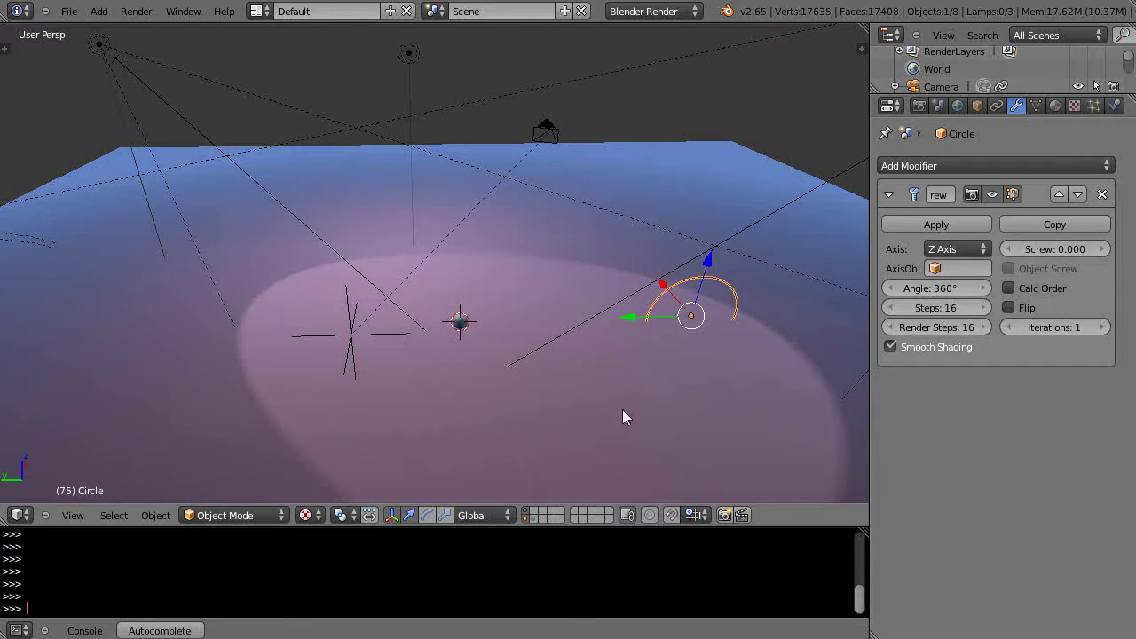
# - Set the Screw angle to 180° and make Sphere the axis object
pyautogui.click(935, 288)
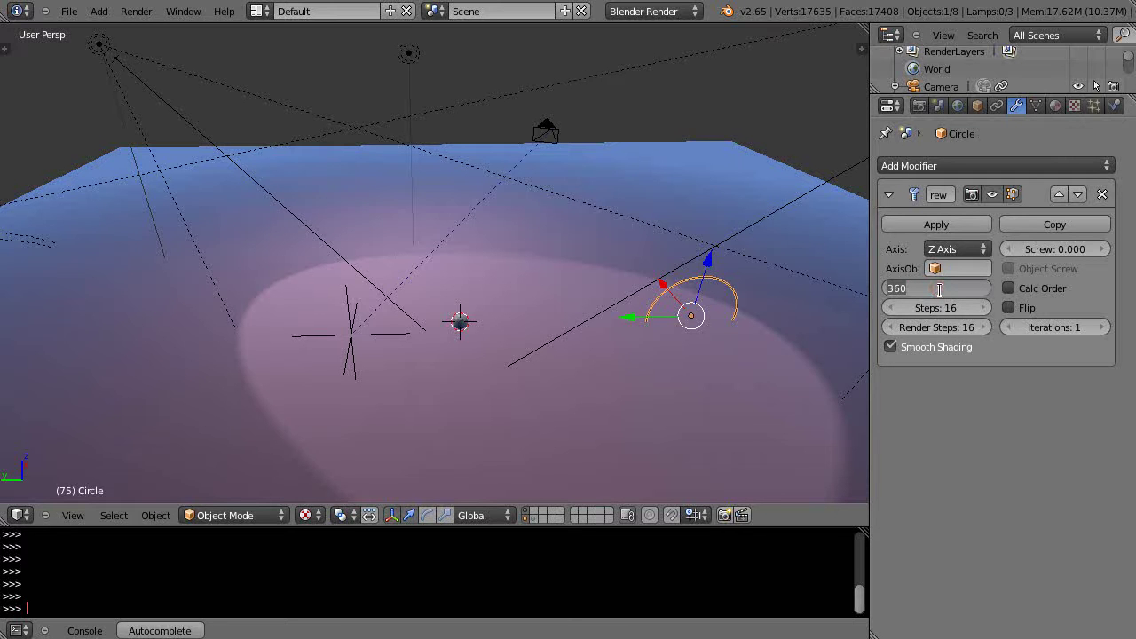
pyautogui.write('180')
pyautogui.press('Return')
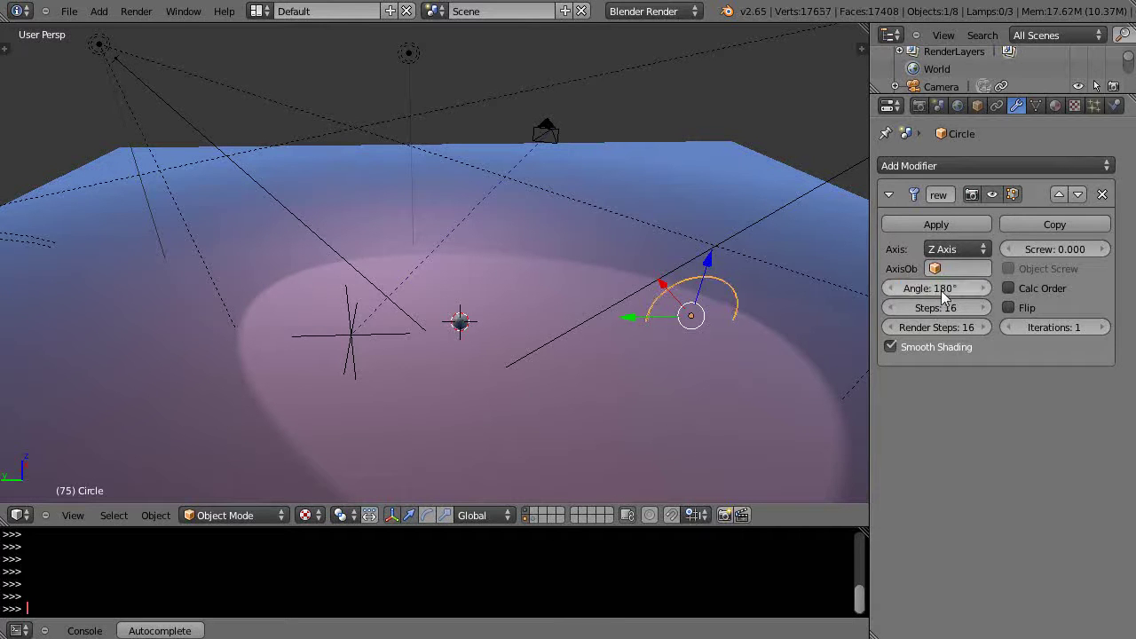
pyautogui.click(951, 268)
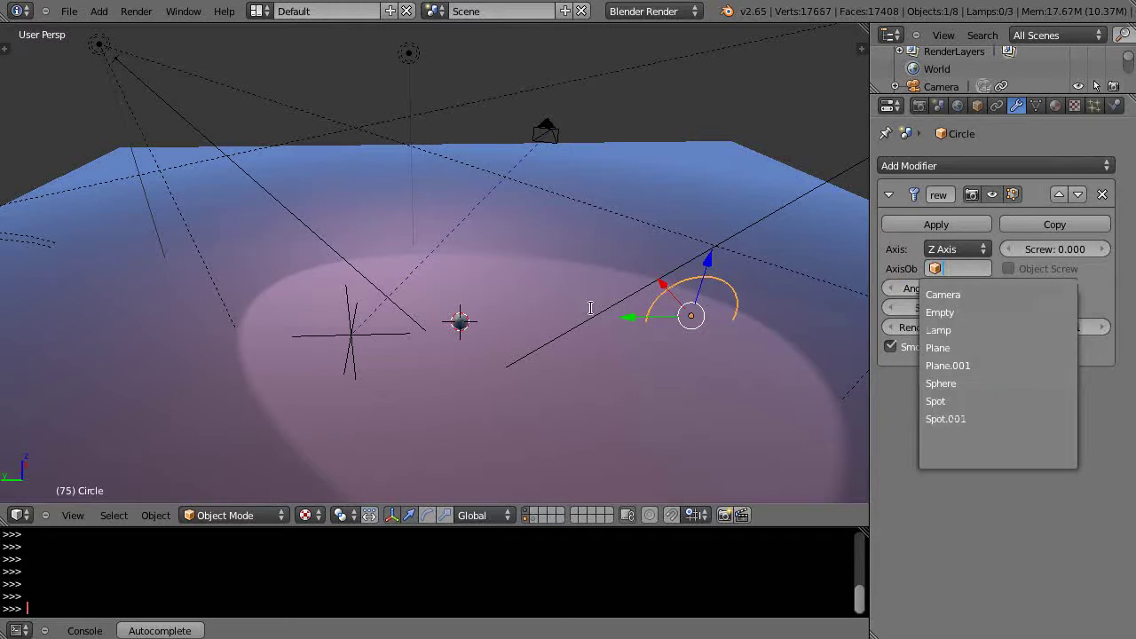
pyautogui.click(940, 383)
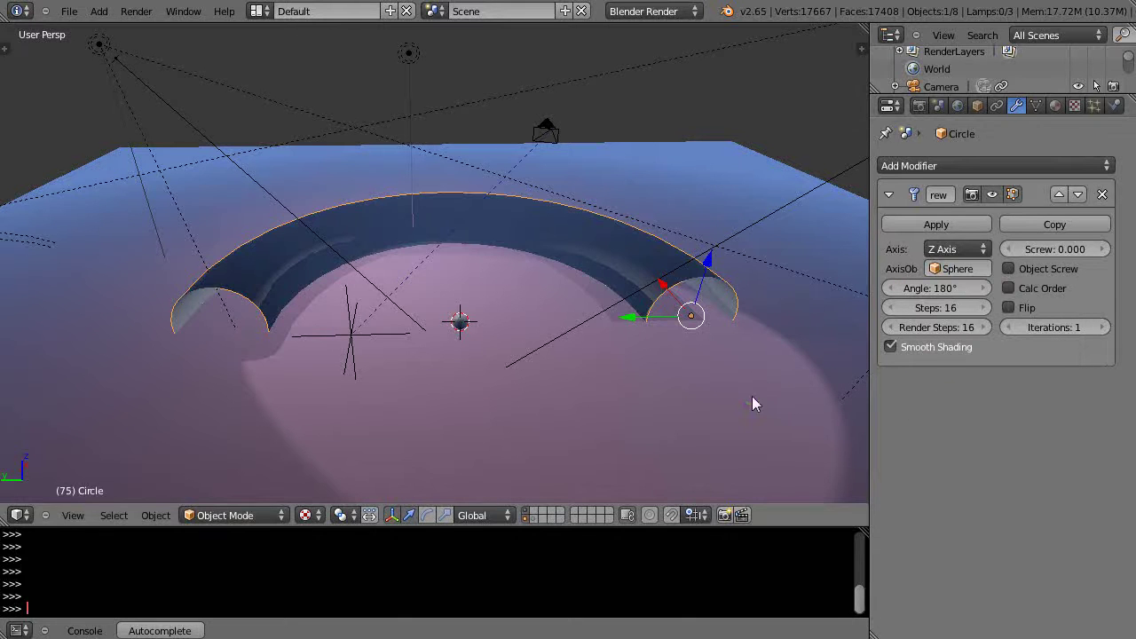
pyautogui.moveTo(752, 398); pyautogui.dragTo(743, 337, button='middle')
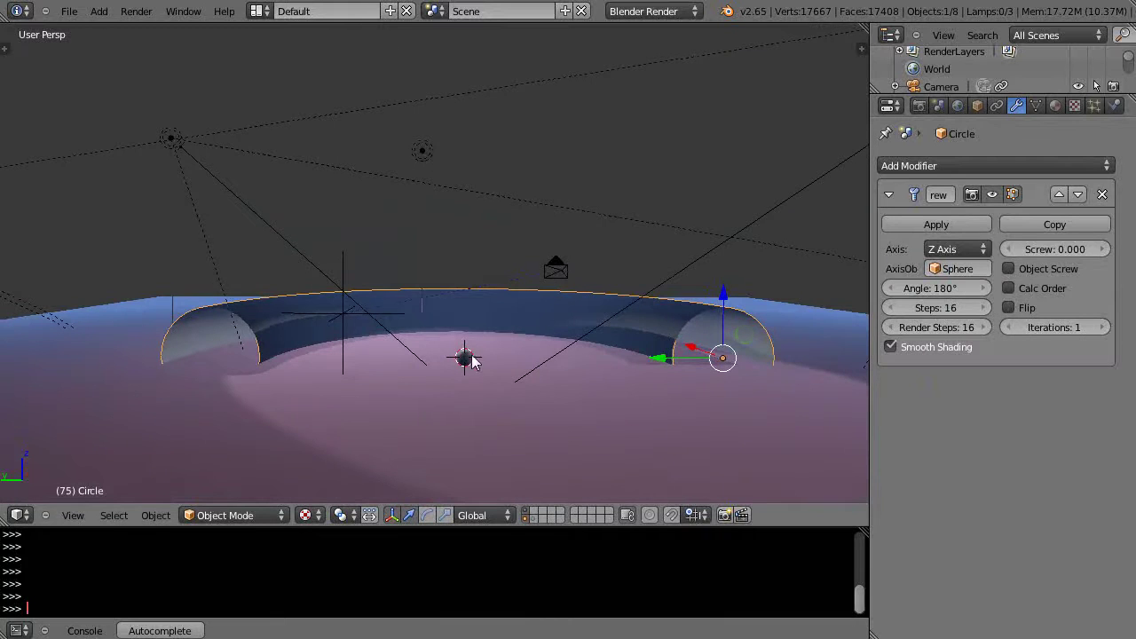
pyautogui.moveTo(466, 358); pyautogui.dragTo(505, 381, button='middle')
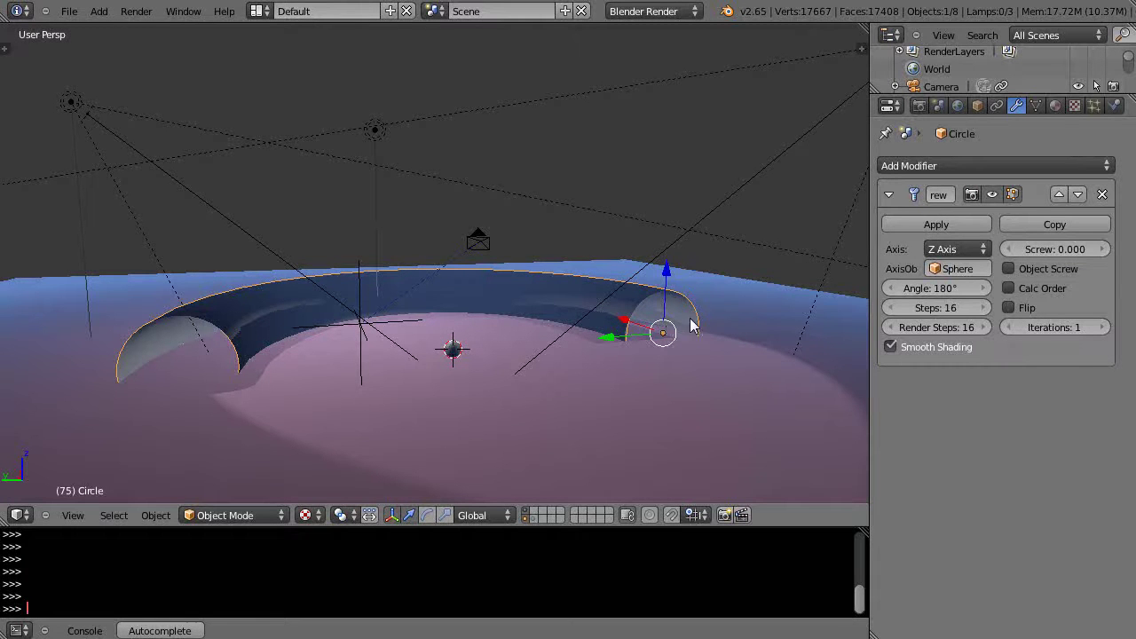
# - Scale the circle profile down to about 0.73
pyautogui.moveTo(730, 335); pyautogui.dragTo(720, 334, button='middle')
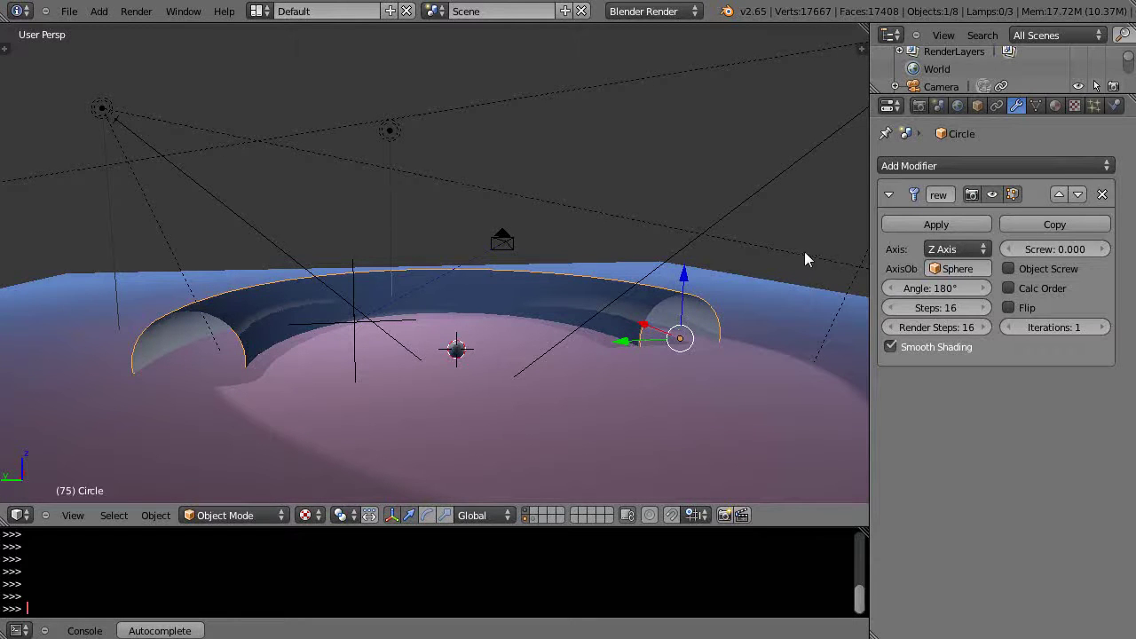
pyautogui.press('s')
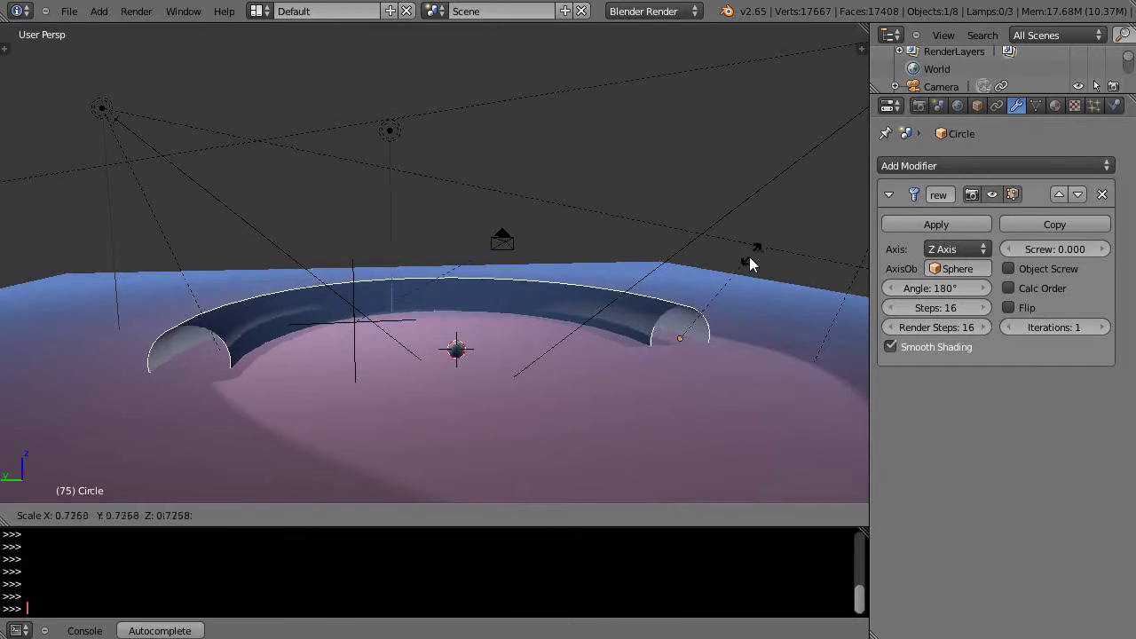
pyautogui.click(749, 256)
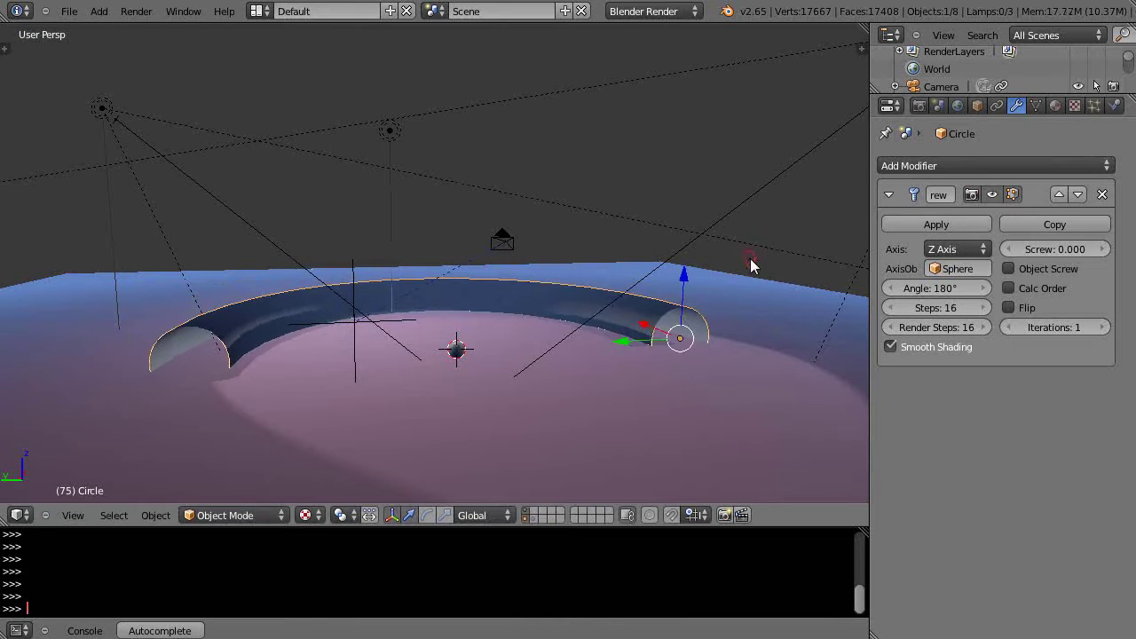
# - Raise the Circle and Sphere together about 0.8 units along Z
pyautogui.keyDown('shift'); pyautogui.rightClick(453, 351); pyautogui.keyUp('shift')
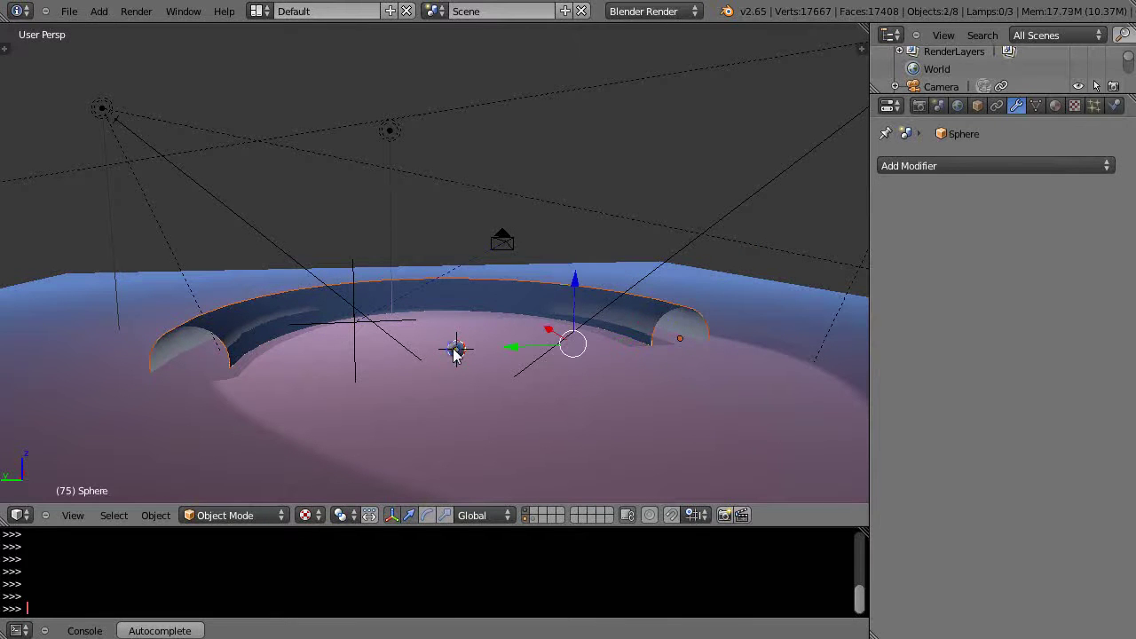
pyautogui.press('g')
pyautogui.press('z')
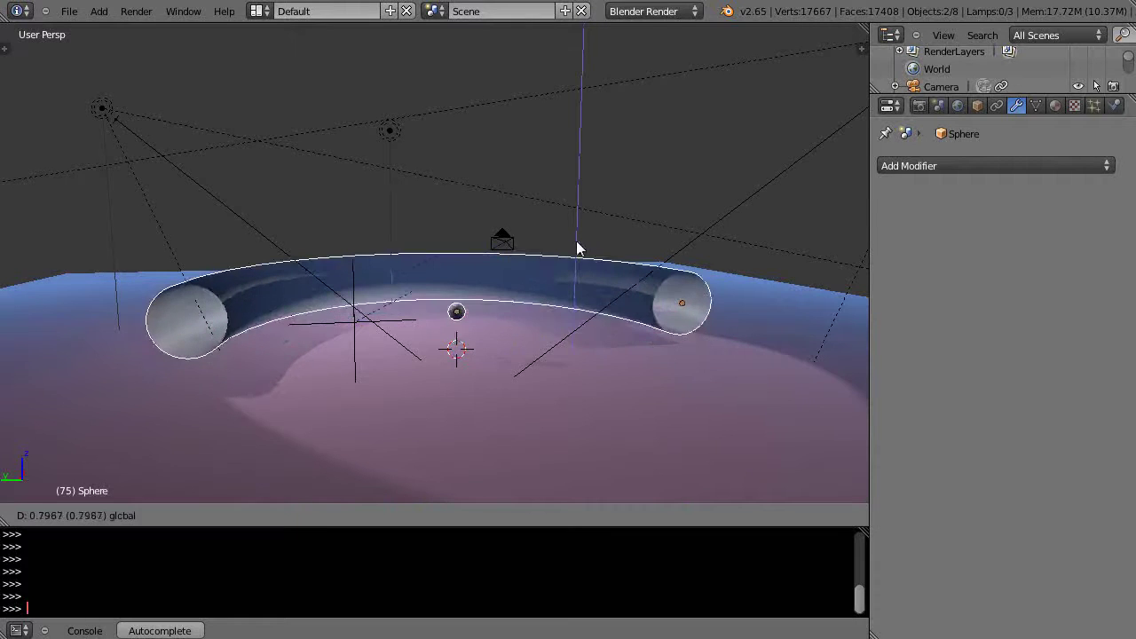
pyautogui.click(576, 241)
pyautogui.moveTo(538, 337); pyautogui.dragTo(568, 343, button='middle')
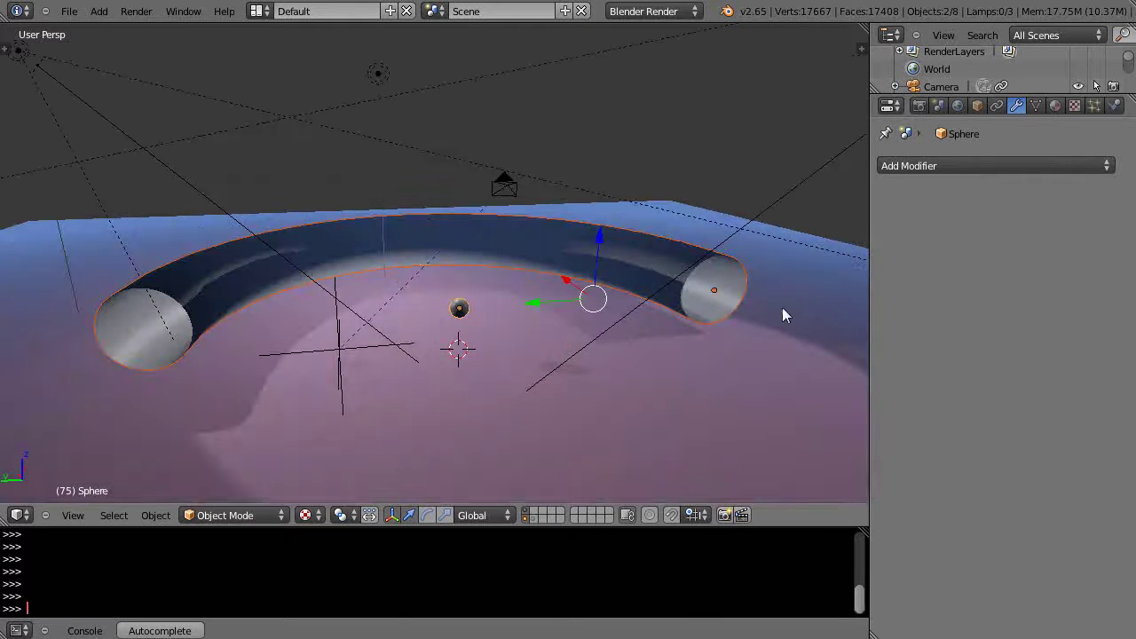
# - Scale the Circle profile down further for a thinner tube
pyautogui.rightClick(718, 266)
pyautogui.press('s')
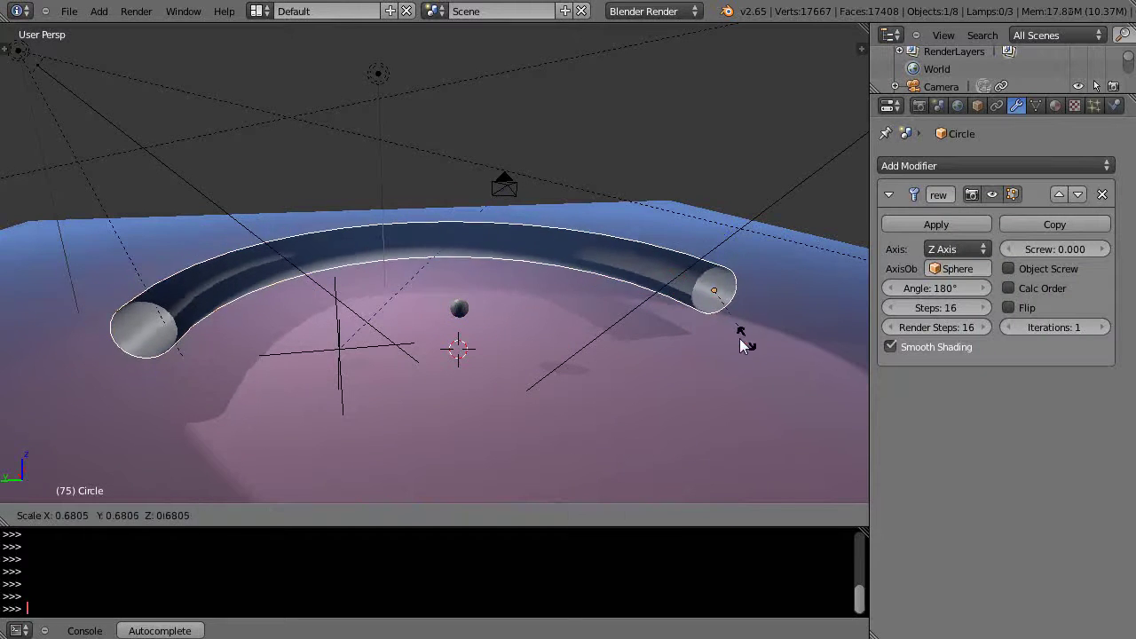
pyautogui.click(735, 337)
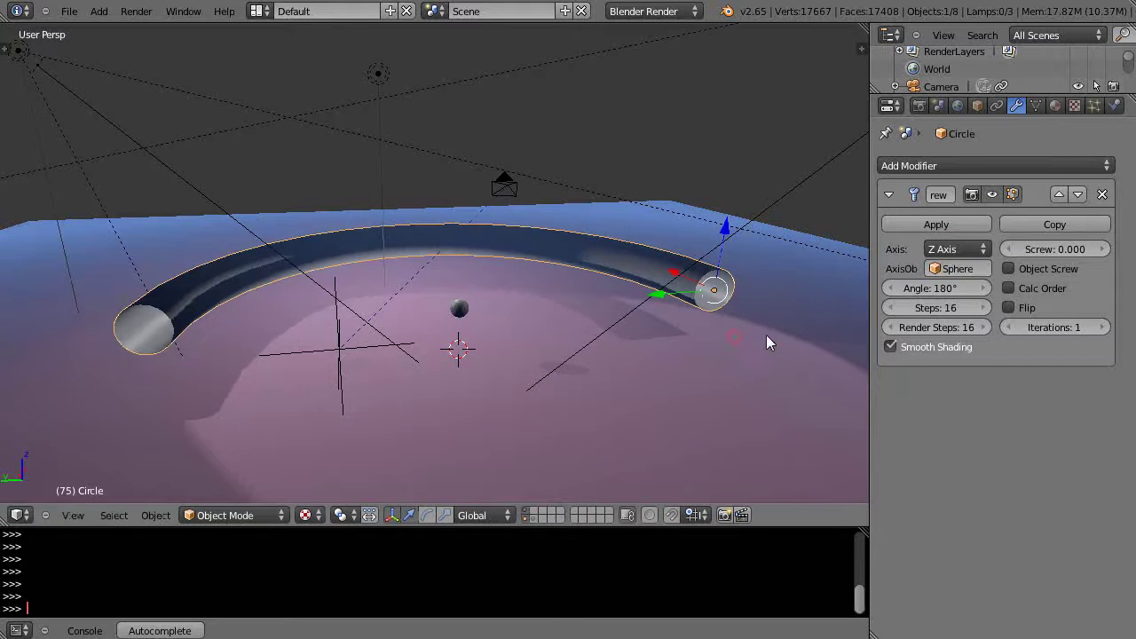
# - Set the Screw angle to 360° to close the ring
pyautogui.click(946, 289)
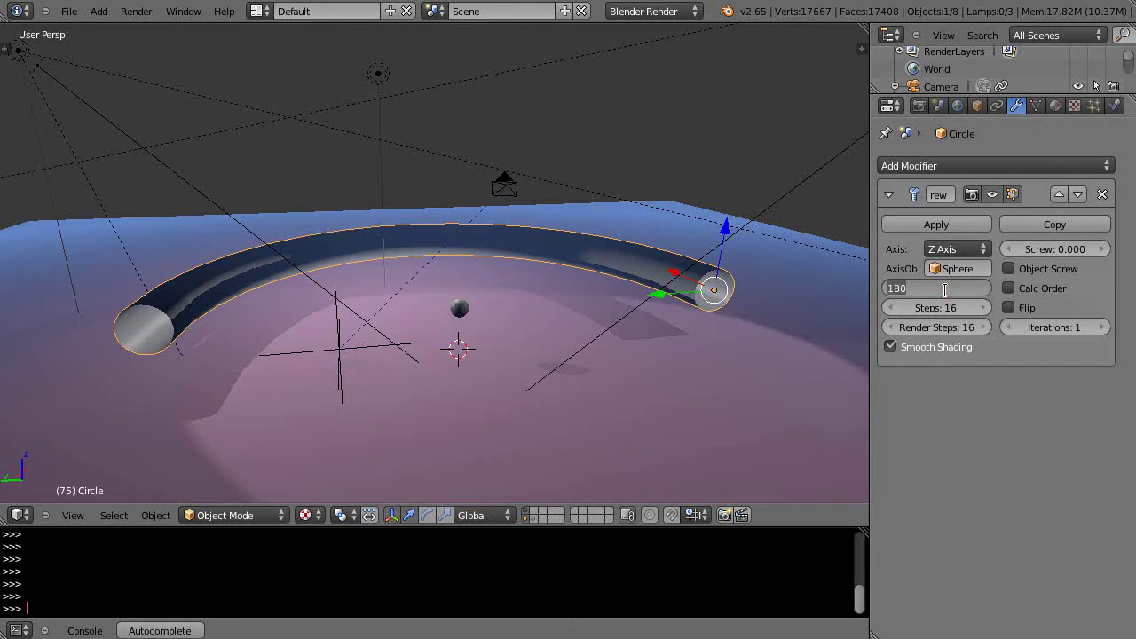
pyautogui.write('360')
pyautogui.press('Return')
pyautogui.moveTo(718, 364); pyautogui.dragTo(652, 476, button='middle')
pyautogui.moveTo(578, 361); pyautogui.dragTo(577, 382, button='middle')
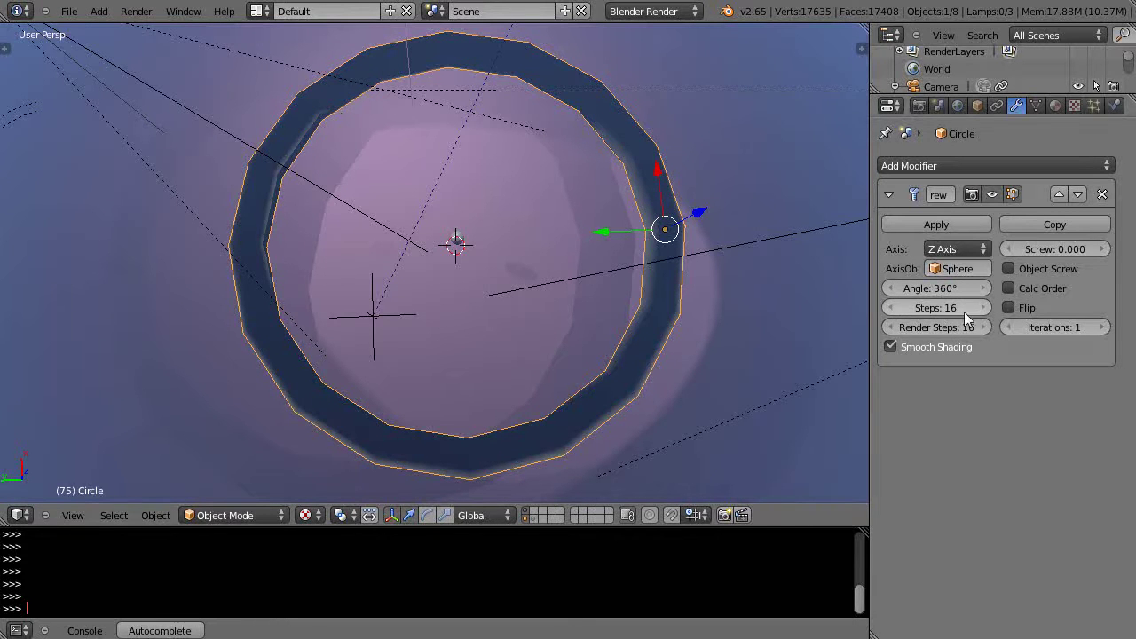
# - Raise the Screw modifier's Steps to 32 to smooth the ring
pyautogui.moveTo(930, 309); pyautogui.dragTo(967, 306)
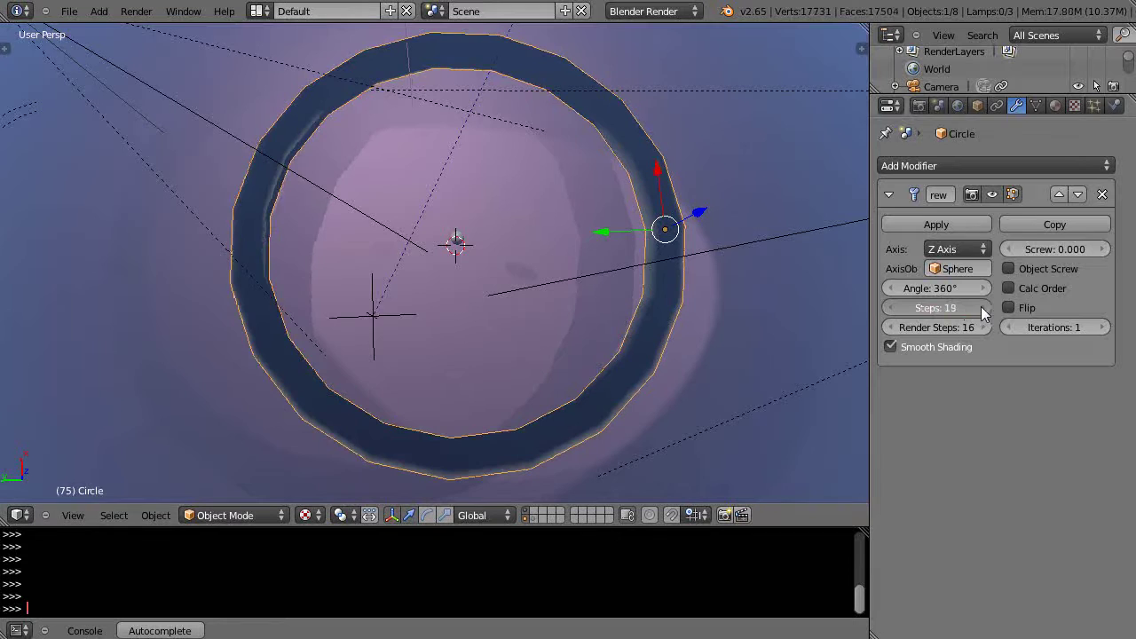
pyautogui.moveTo(980, 306); pyautogui.dragTo(1044, 308)
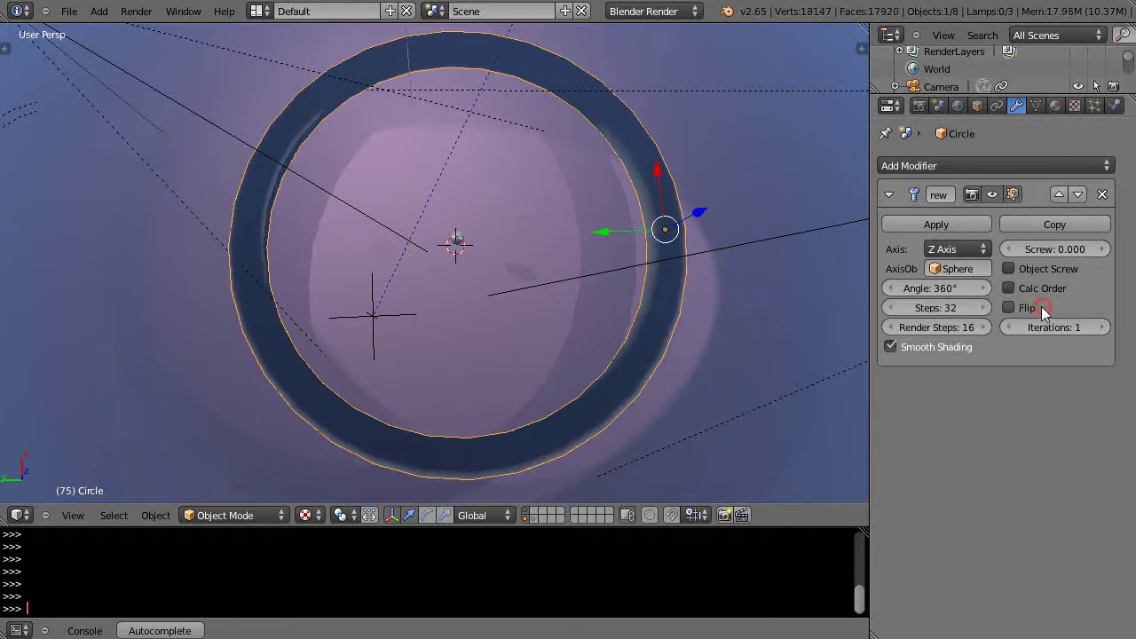
pyautogui.moveTo(505, 373); pyautogui.dragTo(571, 238, button='middle')
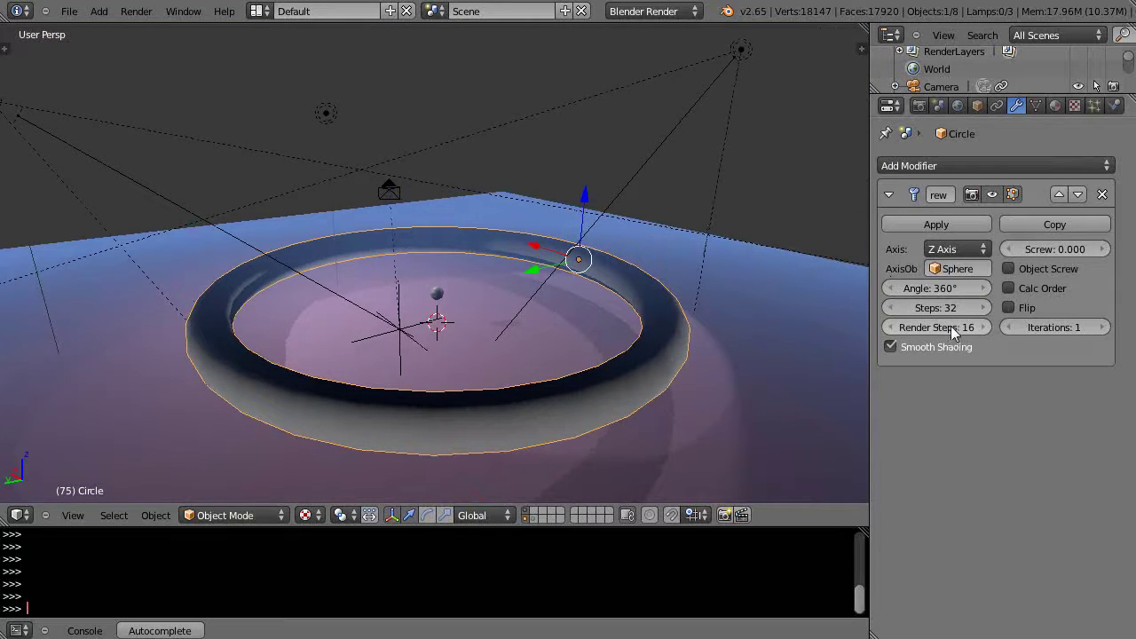
pyautogui.moveTo(549, 346); pyautogui.dragTo(506, 346, button='middle')
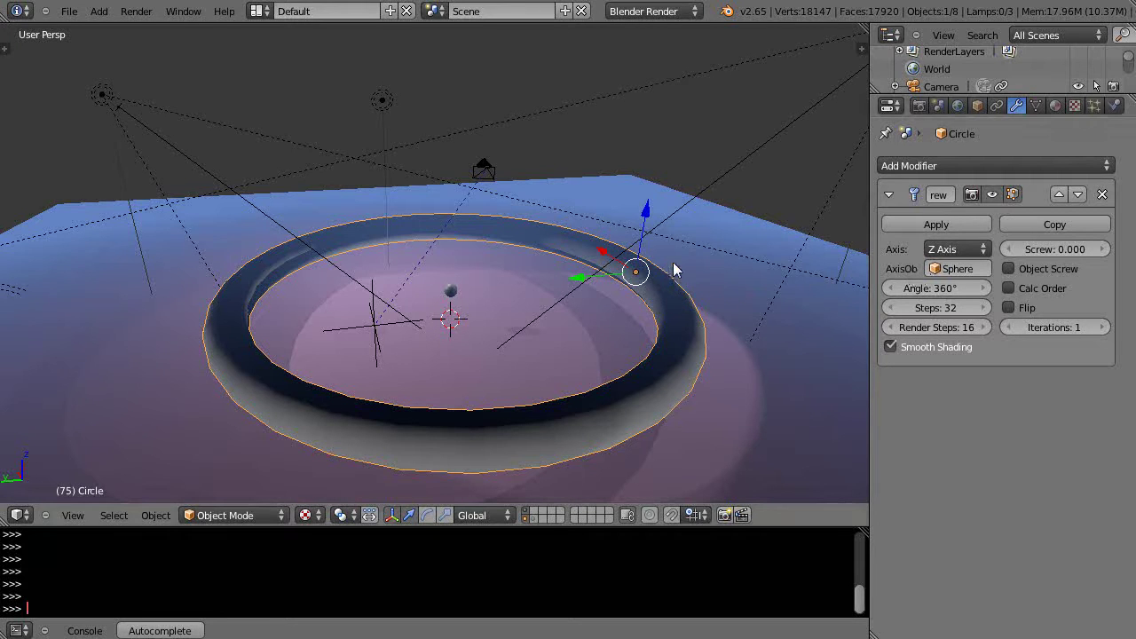
# - Raise the Screw offset from 0.000 to 3.601 so the ring climbs around the Sphere
pyautogui.click(1042, 251)
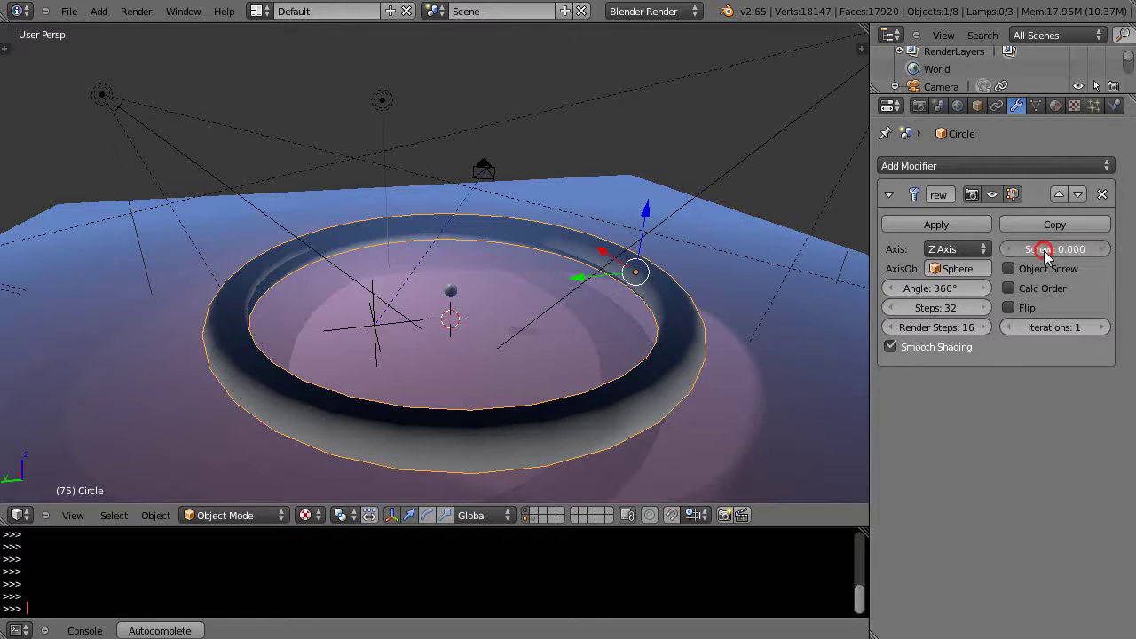
pyautogui.moveTo(1044, 251); pyautogui.dragTo(1055, 251)
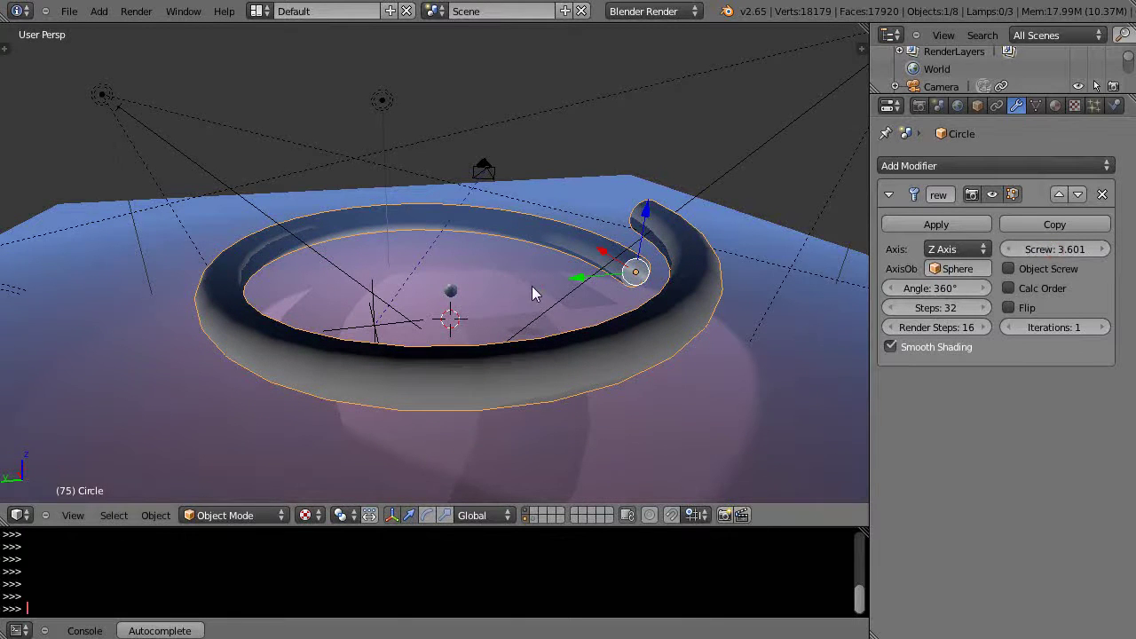
pyautogui.scroll(-5, 532, 285)
pyautogui.moveTo(519, 240); pyautogui.dragTo(503, 308, button='middle')
pyautogui.scroll(4, 517, 320)
pyautogui.scroll(-3, 531, 280)
pyautogui.scroll(2, 502, 308)
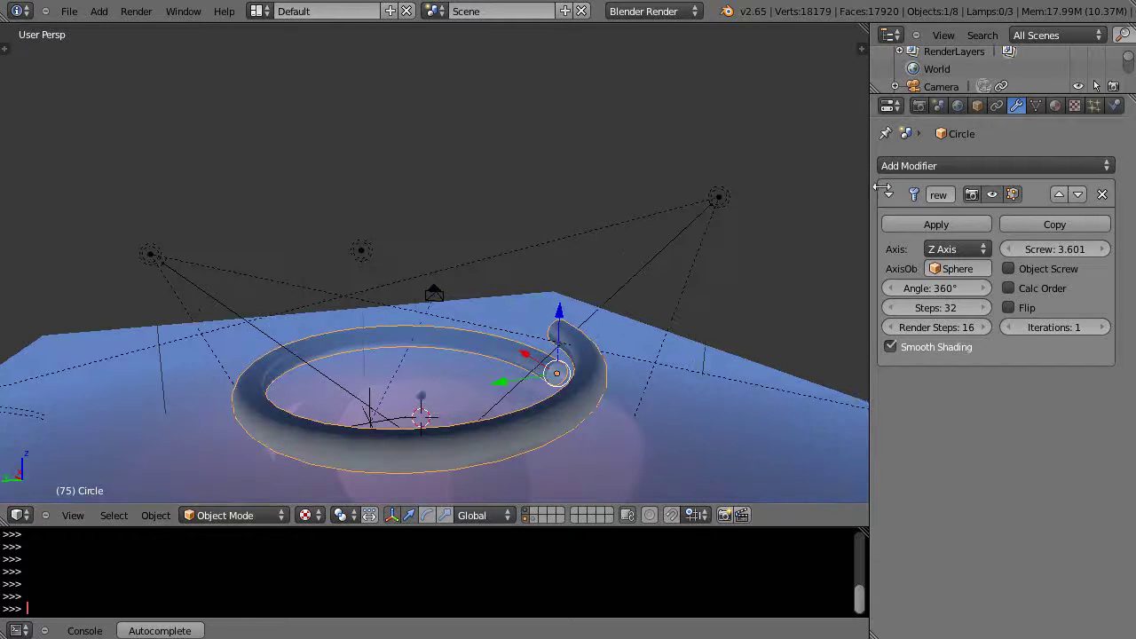
# - In the World settings, increase Mist depth from 18.76 to 42.04
pyautogui.click(958, 106)
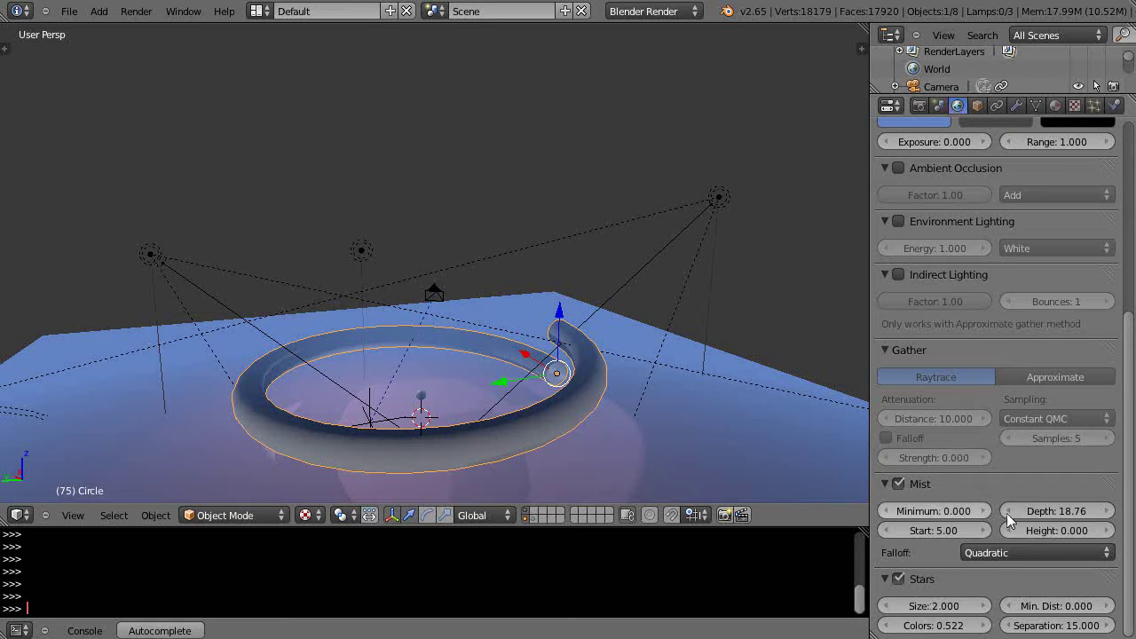
pyautogui.click(1058, 511)
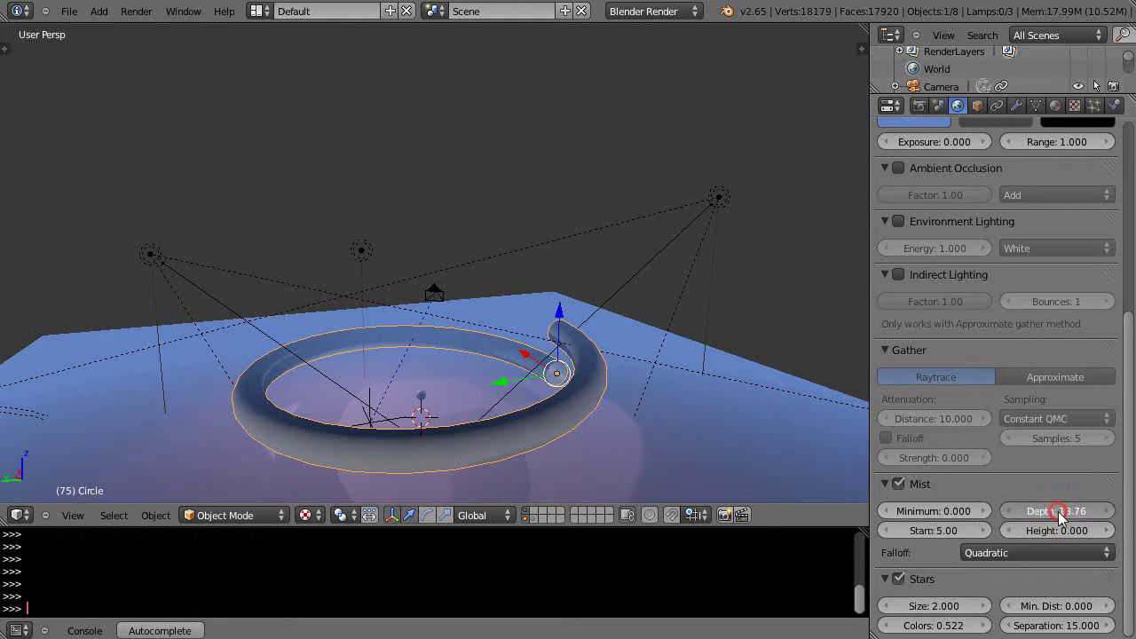
pyautogui.moveTo(1074, 509); pyautogui.dragTo(1089, 509)
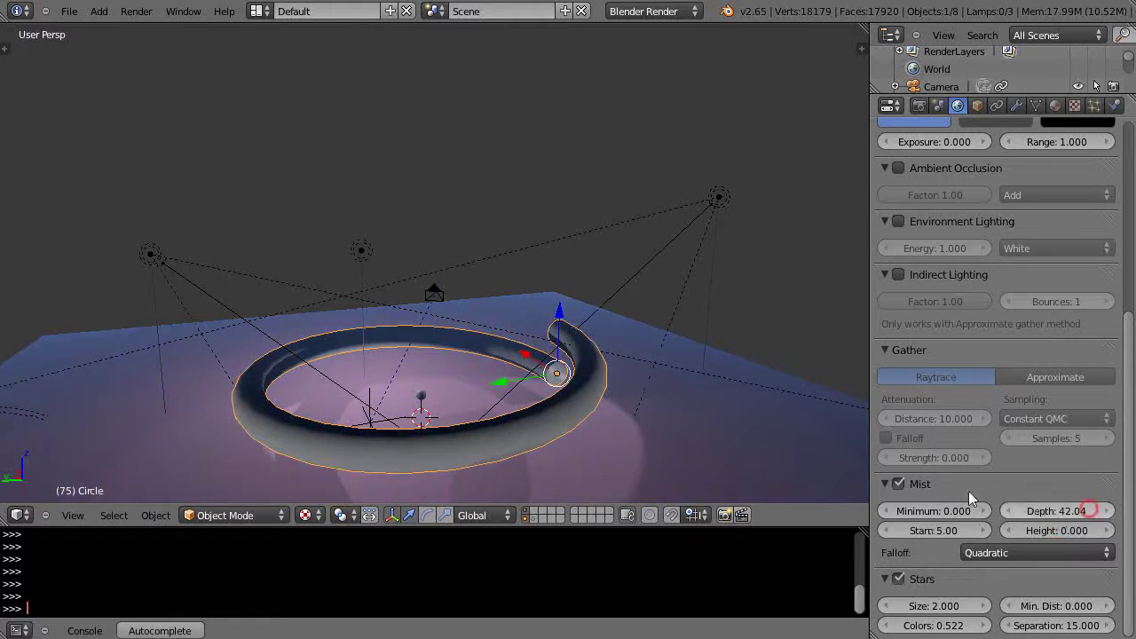
pyautogui.moveTo(446, 425)
pyautogui.mouseDown(button='middle')
pyautogui.moveTo(447, 406)
pyautogui.moveTo(493, 387)
pyautogui.moveTo(518, 399)
pyautogui.moveTo(494, 421)
pyautogui.moveTo(605, 419)
pyautogui.mouseUp(button='middle')
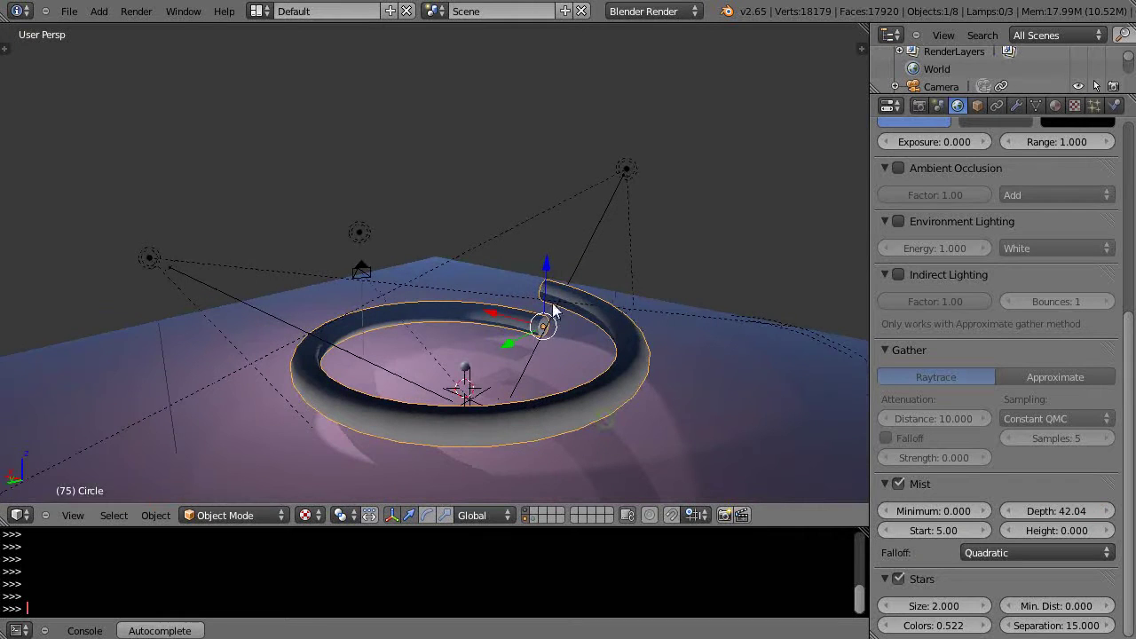
# - Set the Screw modifier angle to 1440° for four stacked turns
pyautogui.click(1016, 105)
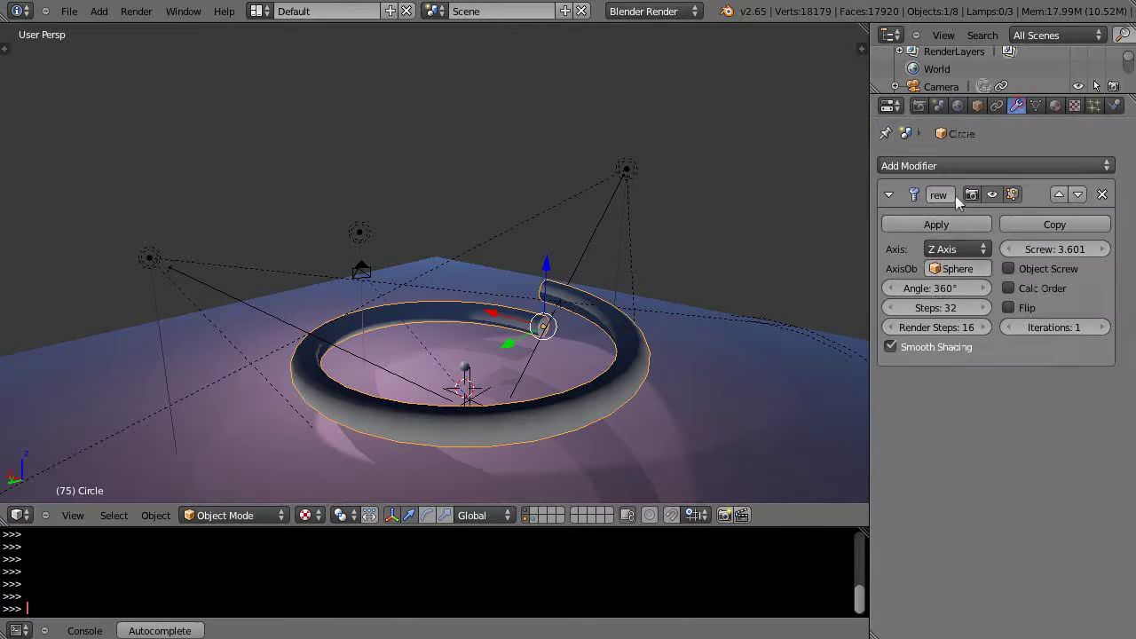
pyautogui.click(944, 289)
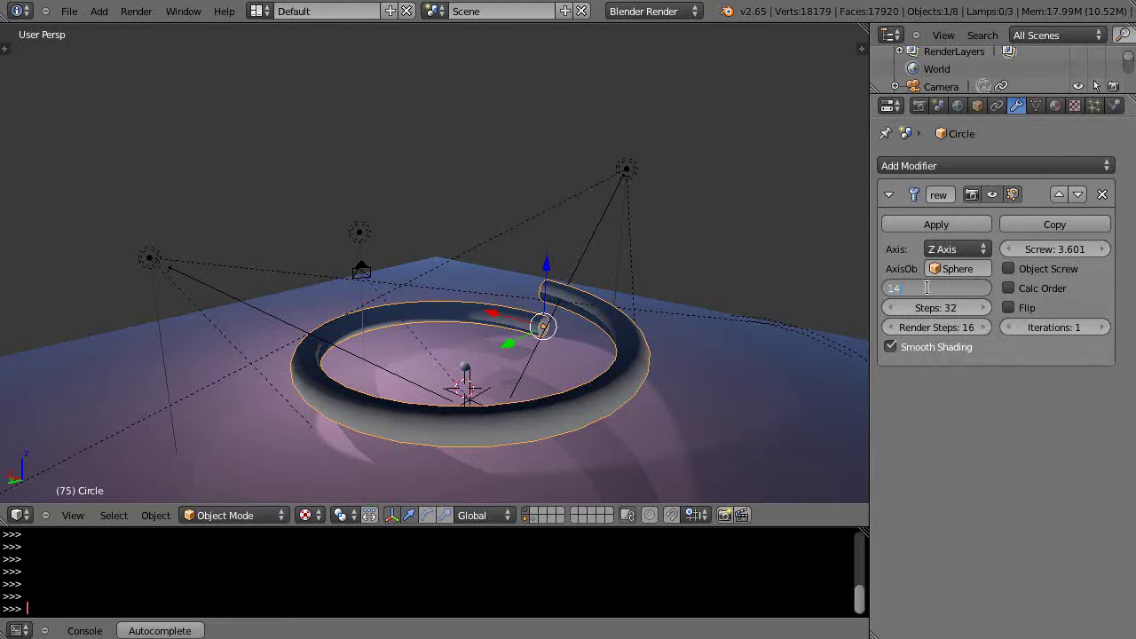
pyautogui.press('Return')
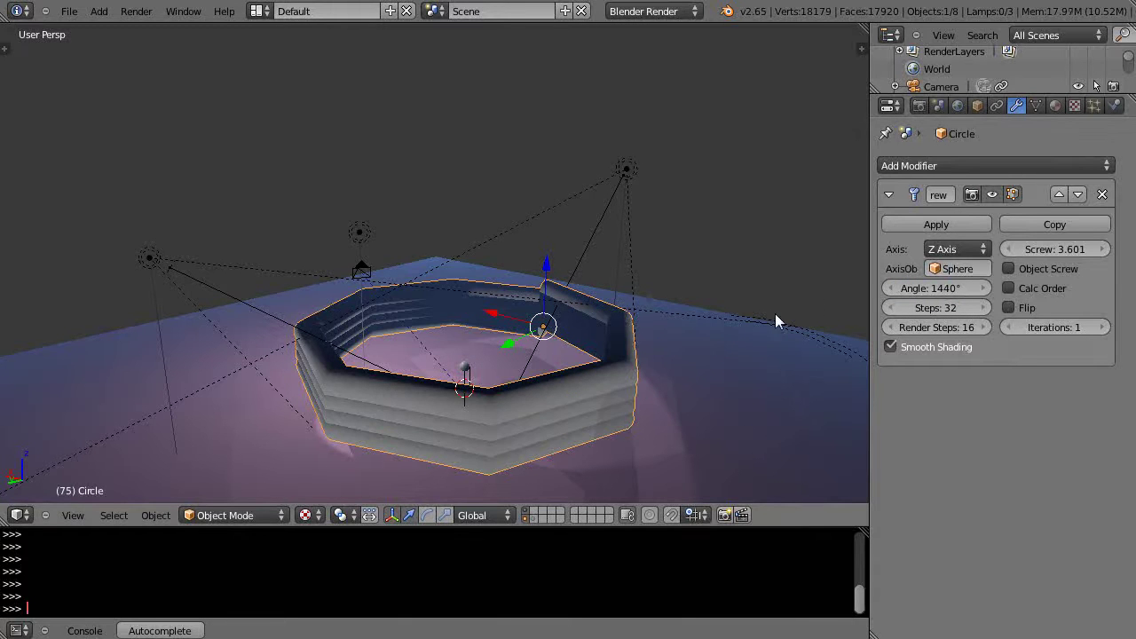
pyautogui.moveTo(634, 360); pyautogui.dragTo(496, 416, button='middle')
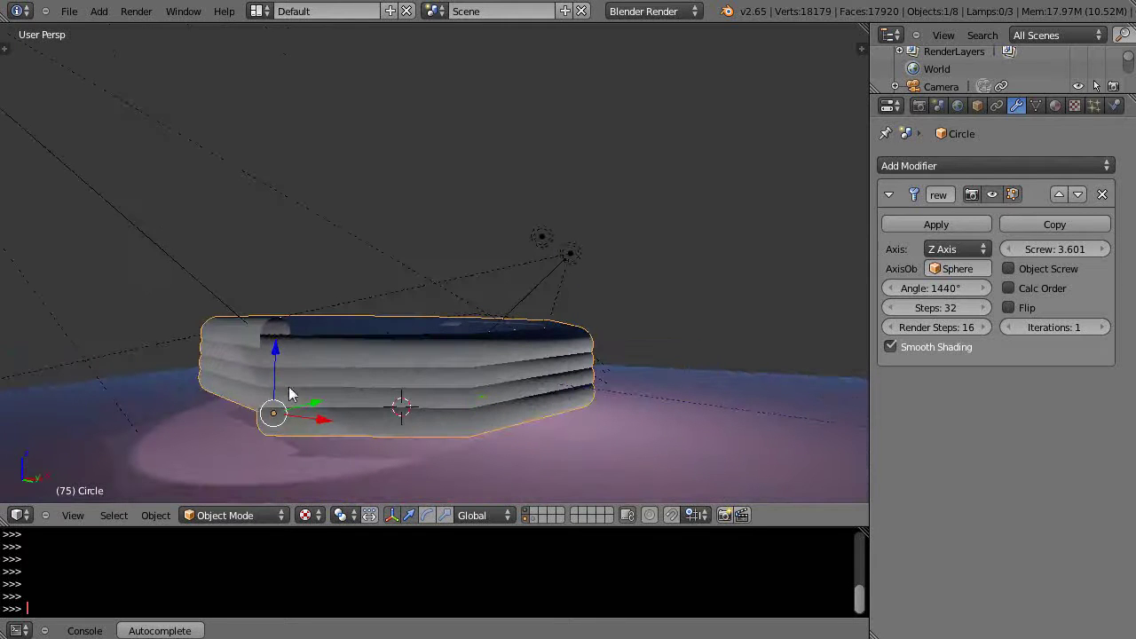
# - Raise the Screw modifier offset to 13.200 and inspect the widely spread four-turn coil
pyautogui.click(1054, 249)
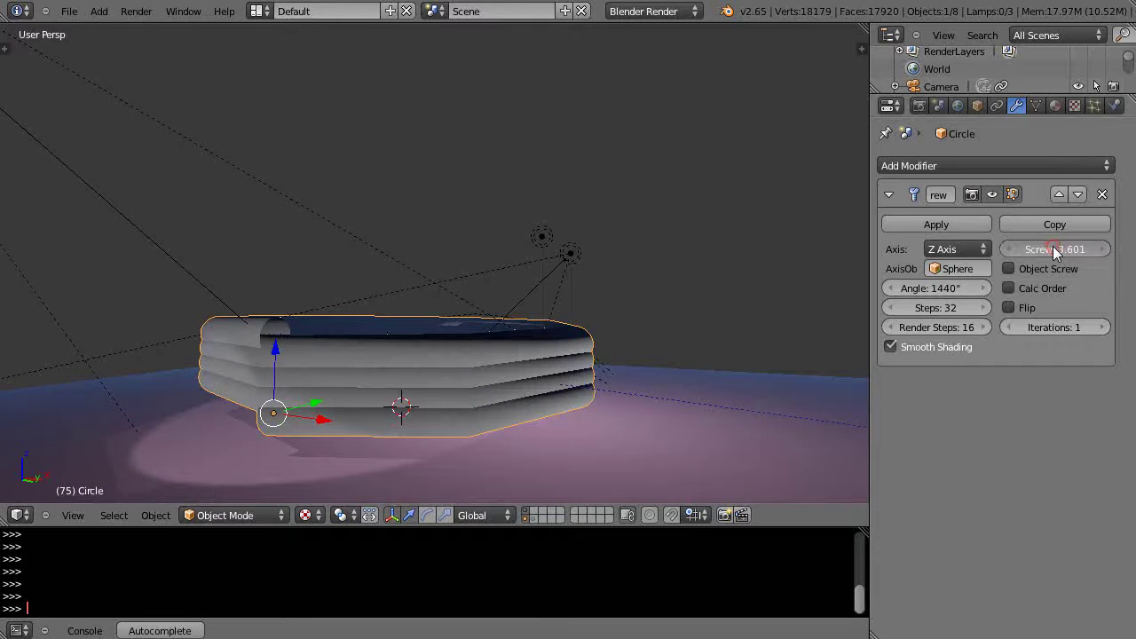
pyautogui.moveTo(1057, 249); pyautogui.dragTo(1068, 254)
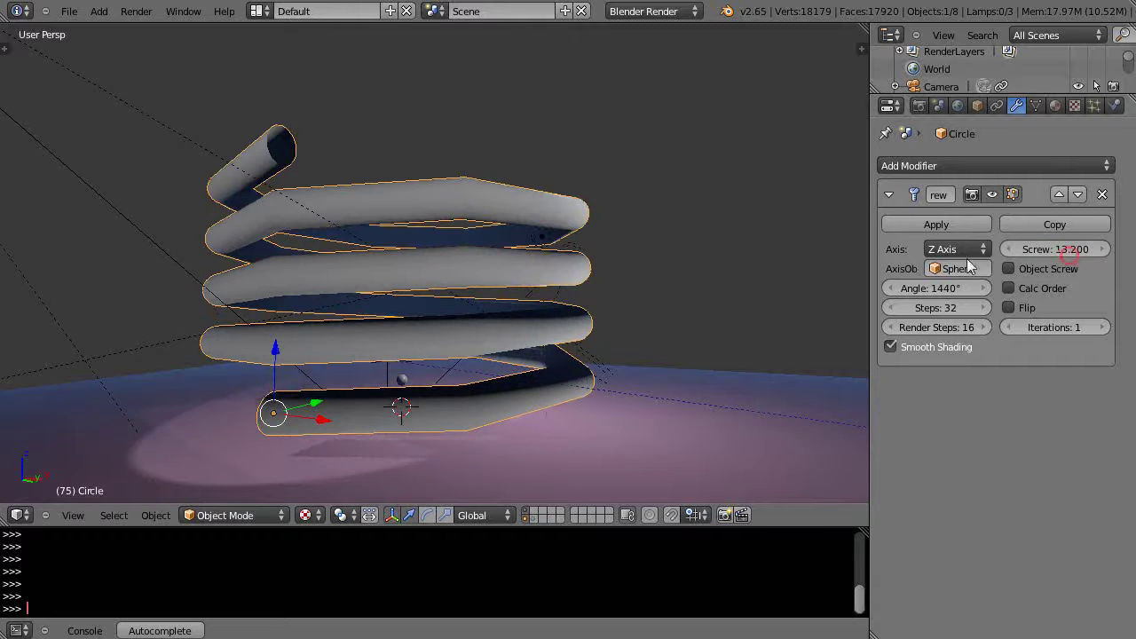
pyautogui.moveTo(573, 268); pyautogui.dragTo(672, 353, button='middle')
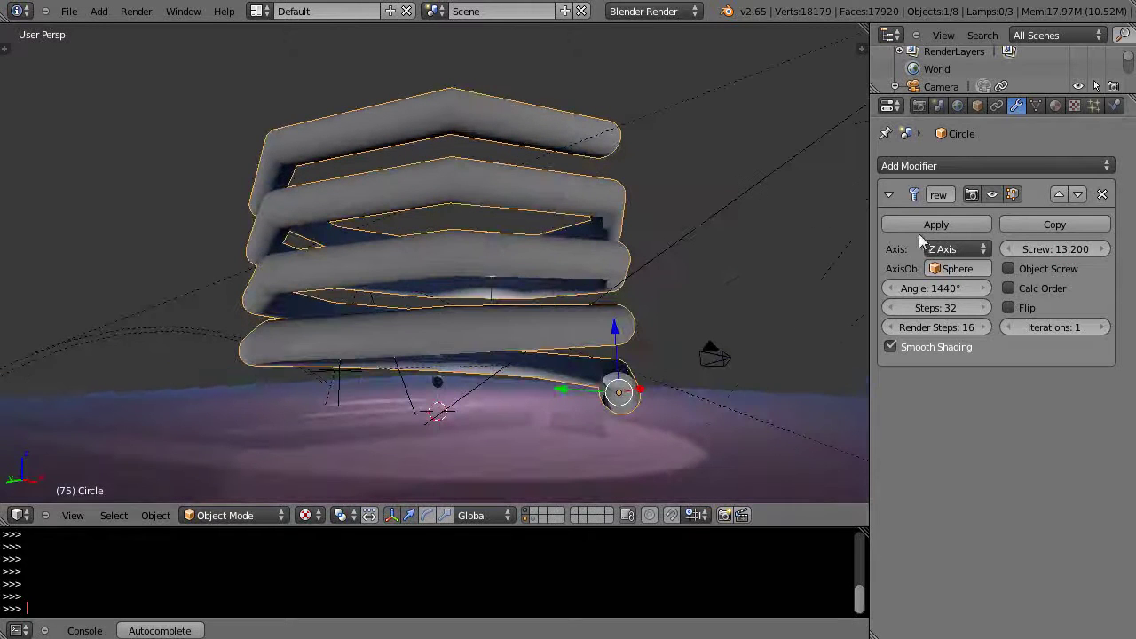
pyautogui.moveTo(698, 405); pyautogui.dragTo(624, 321, button='middle')
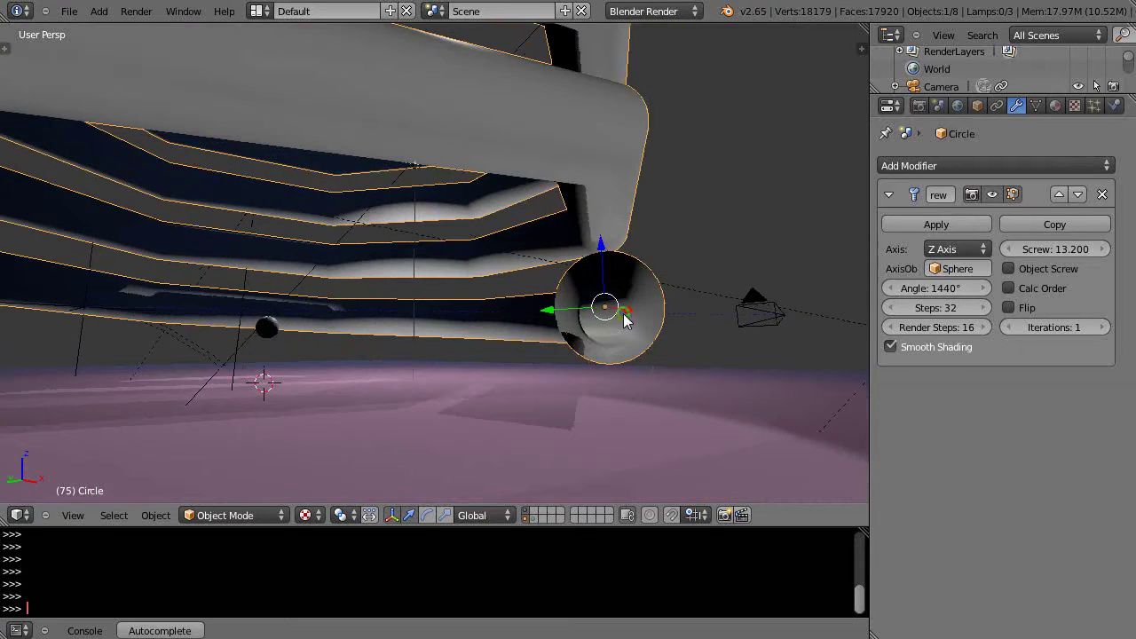
pyautogui.scroll(-3, 624, 326)
pyautogui.scroll(5, 626, 334)
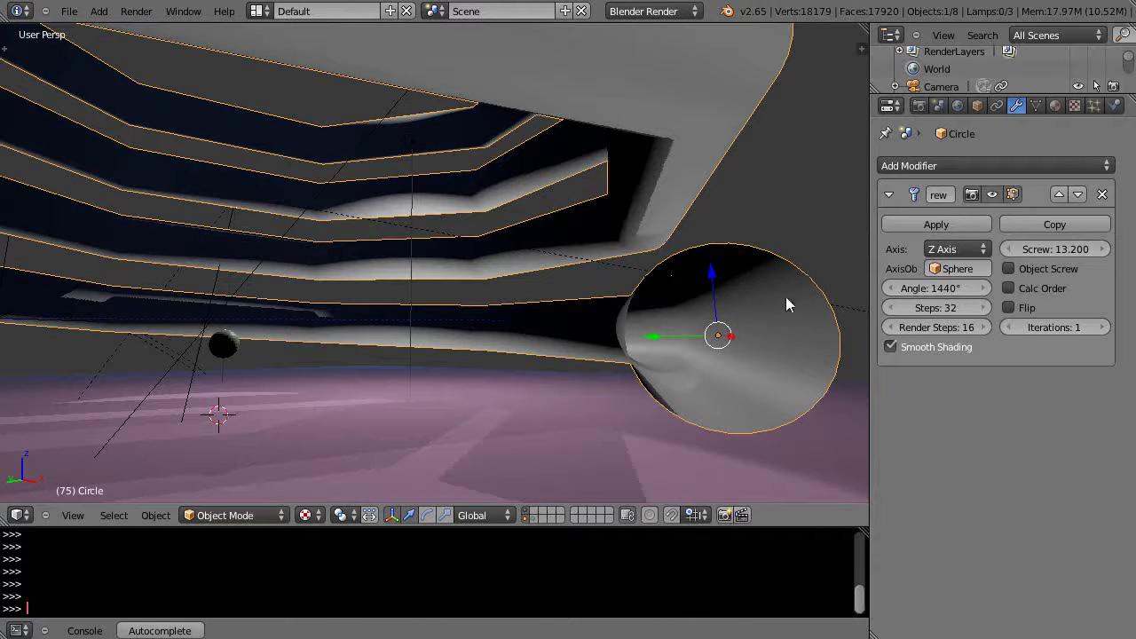
# - In Edit Mode, box-select and delete the circle's left-half vertices, leaving a 14-vertex arc
pyautogui.press('Tab')
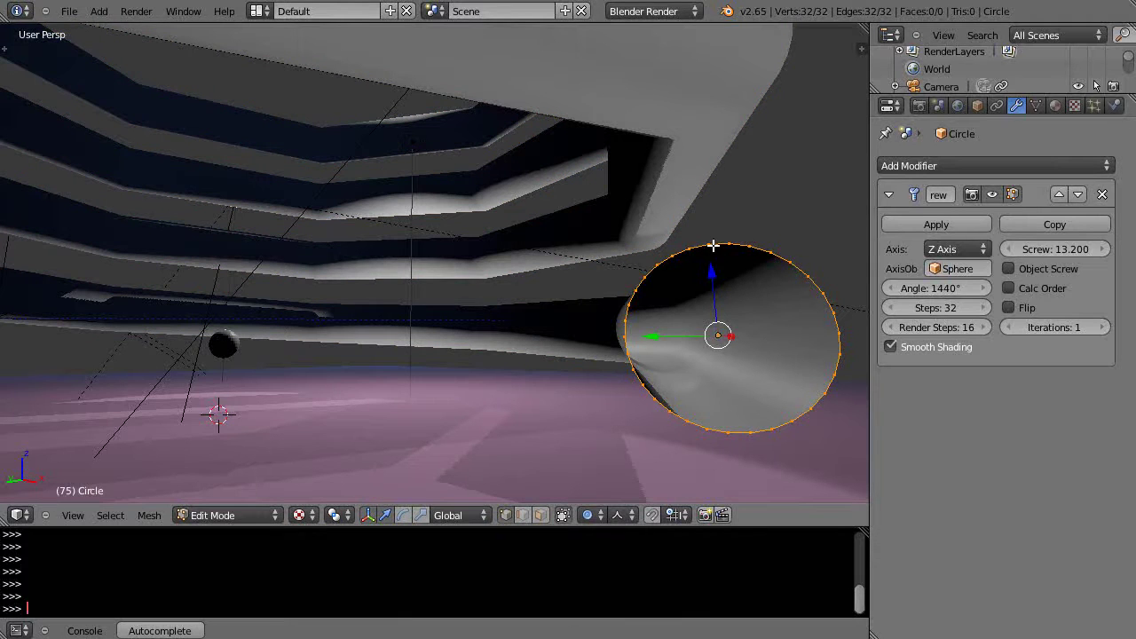
pyautogui.press('a')
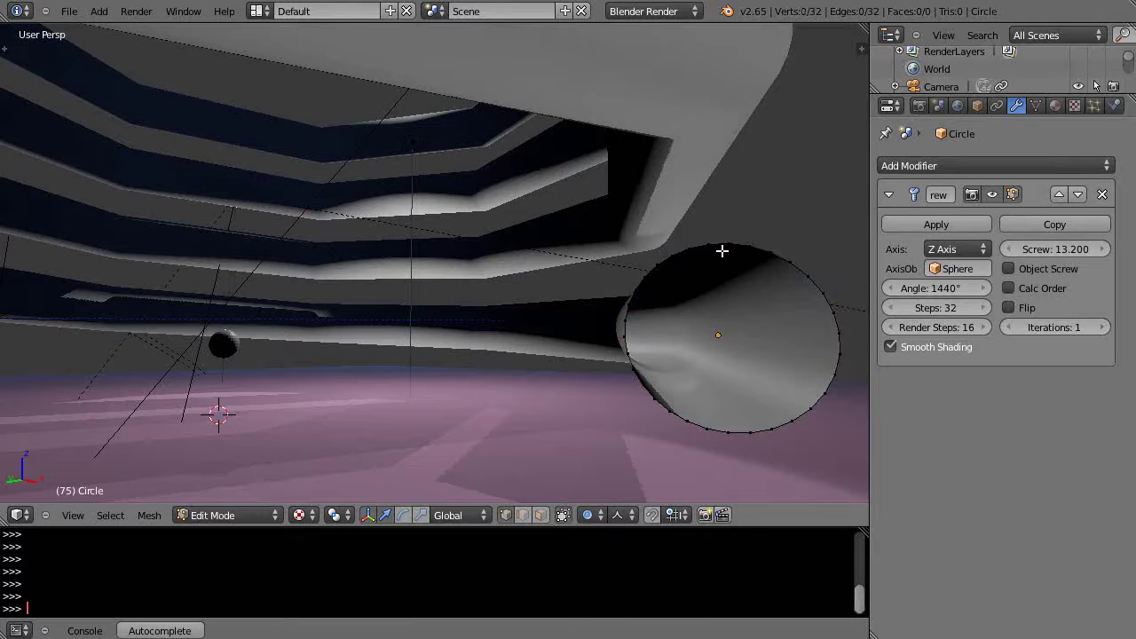
pyautogui.press('b')
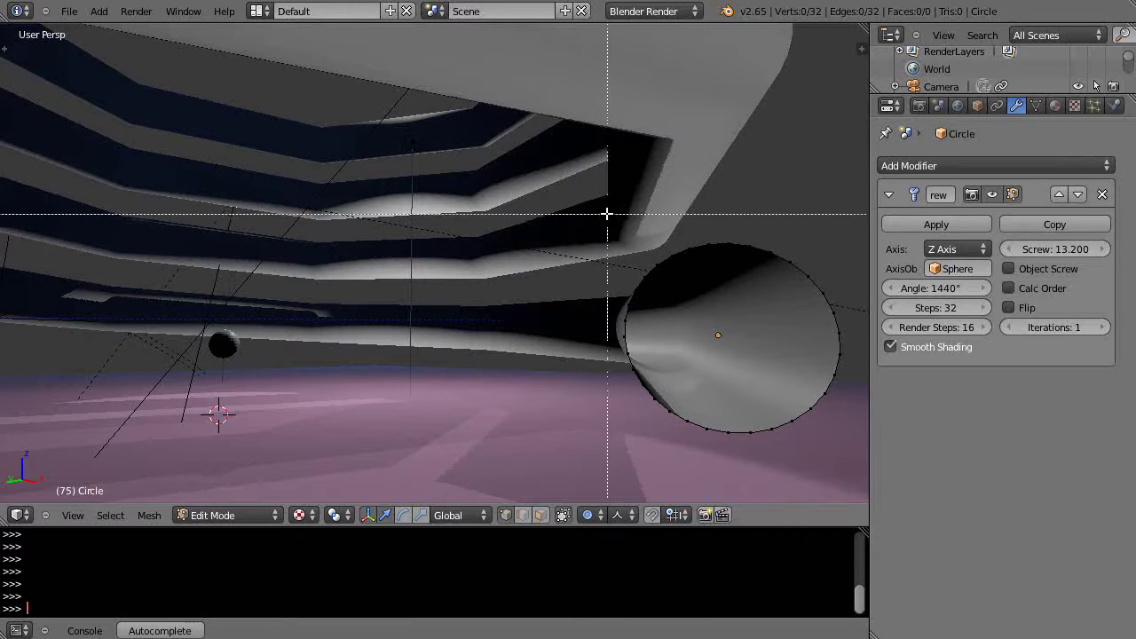
pyautogui.moveTo(604, 211); pyautogui.dragTo(745, 442)
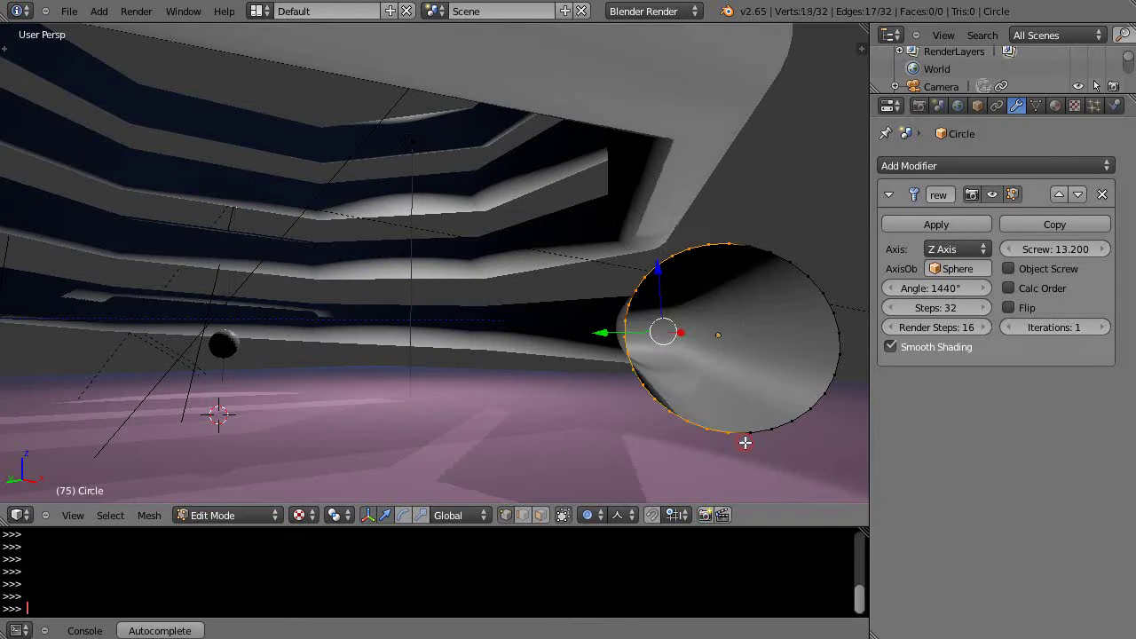
pyautogui.press('x')
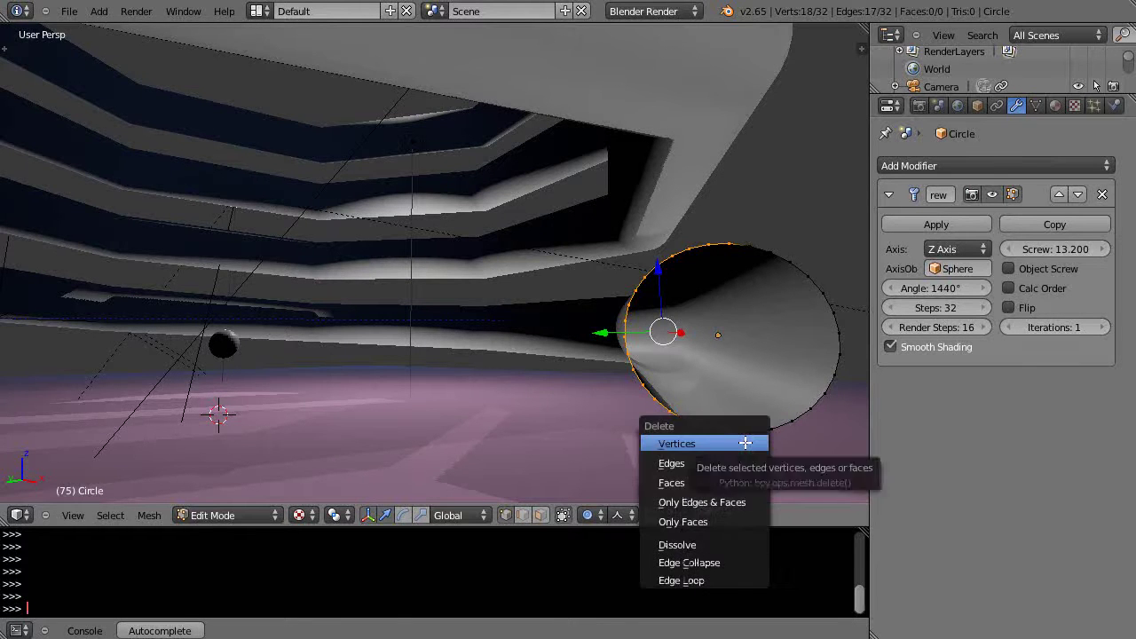
pyautogui.click(746, 441)
pyautogui.moveTo(714, 398); pyautogui.dragTo(577, 319, button='middle')
# - Select the half-circle's end vertex and set the proportional editing falloff to Linear
pyautogui.scroll(4, 577, 319)
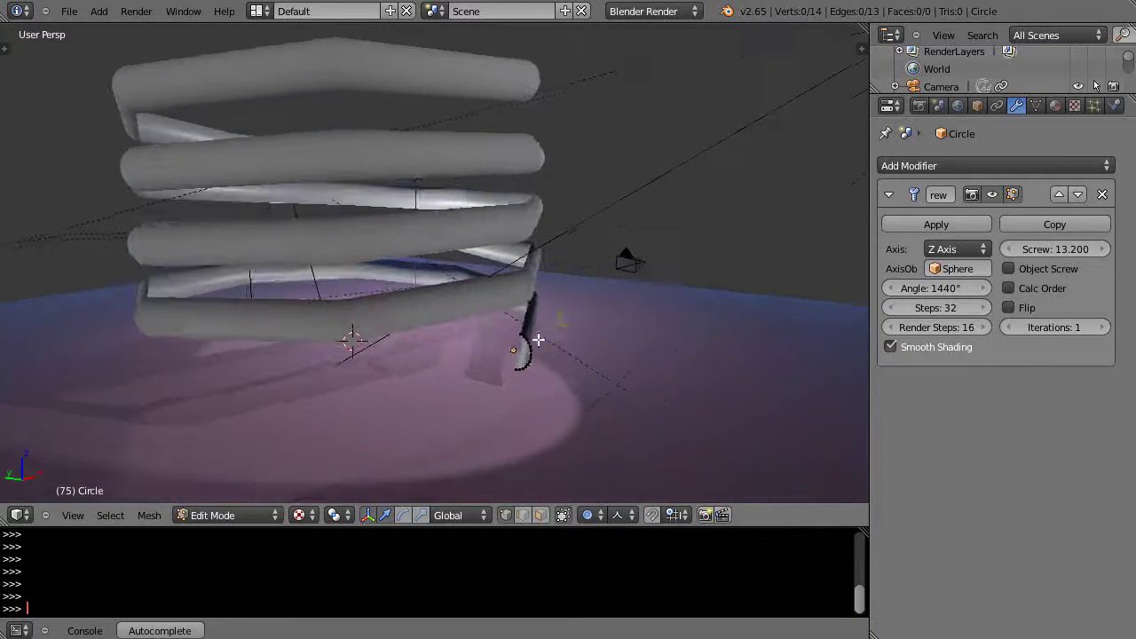
pyautogui.scroll(-1, 585, 333)
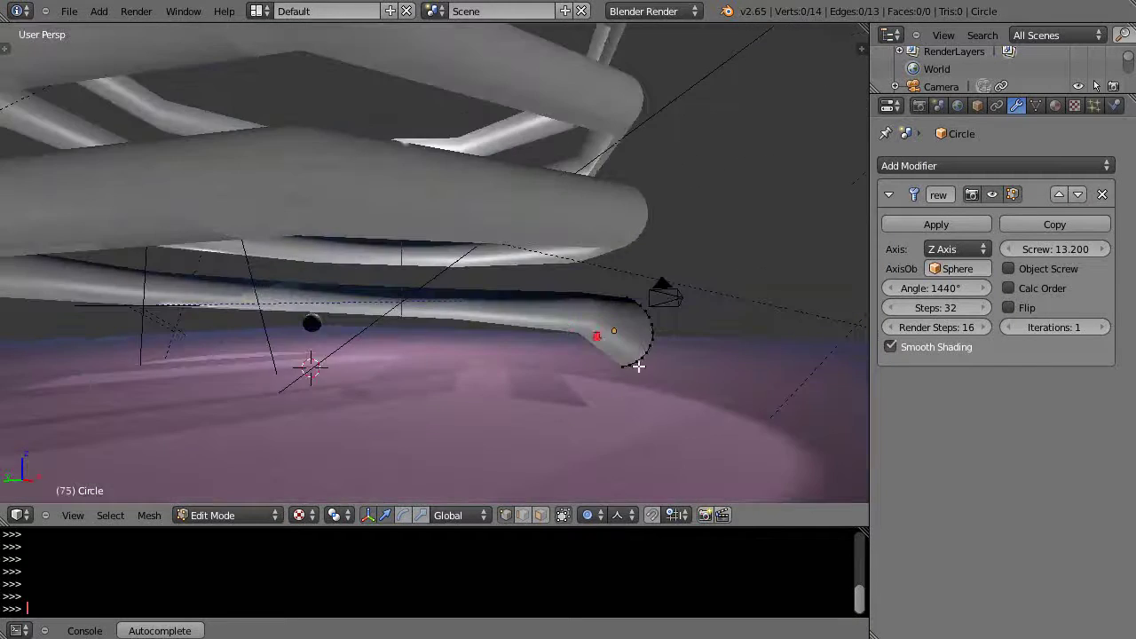
pyautogui.rightClick(652, 341)
pyautogui.click(624, 514)
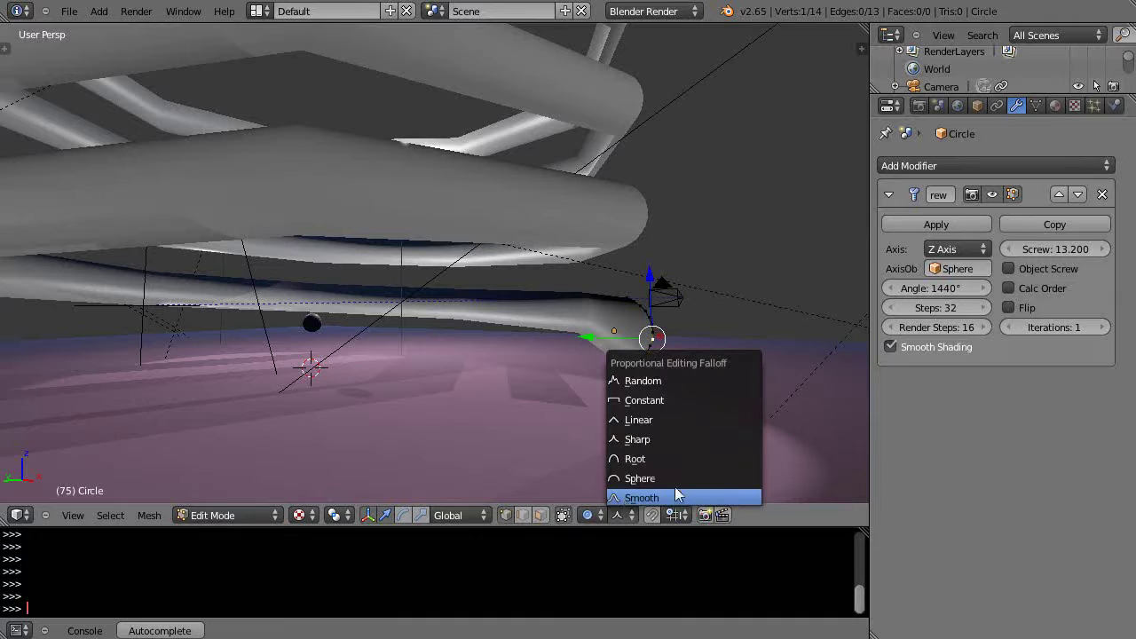
pyautogui.click(627, 417)
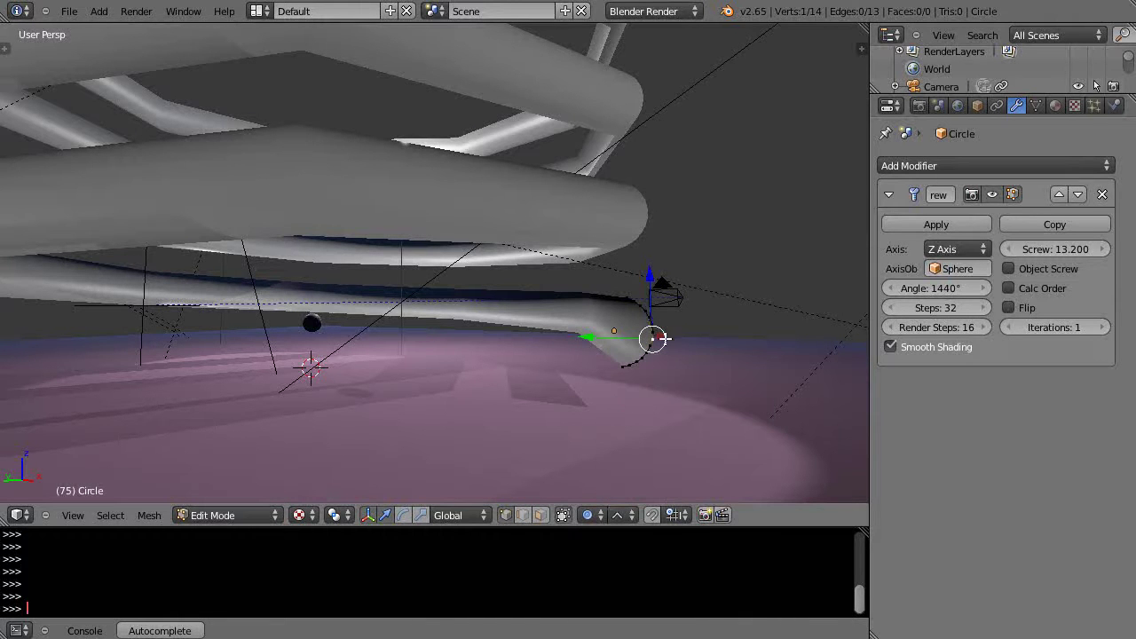
# - Pull the end vertex about 0.5 along Y, resizing the proportional influence
pyautogui.press('g')
pyautogui.press('y')
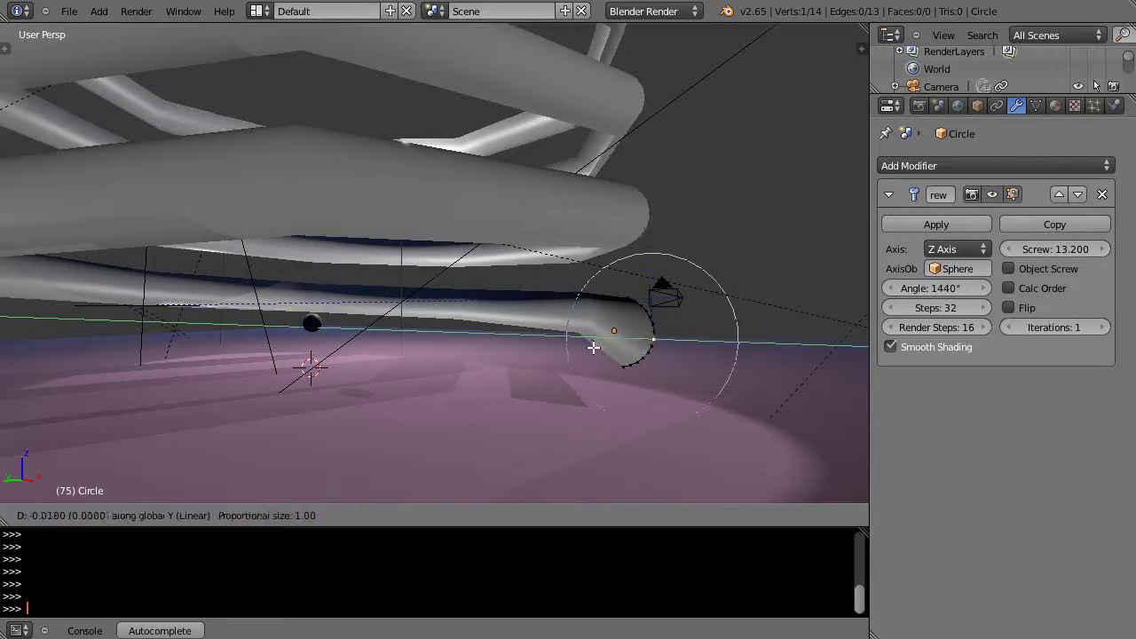
pyautogui.scroll(-3, 612, 353)
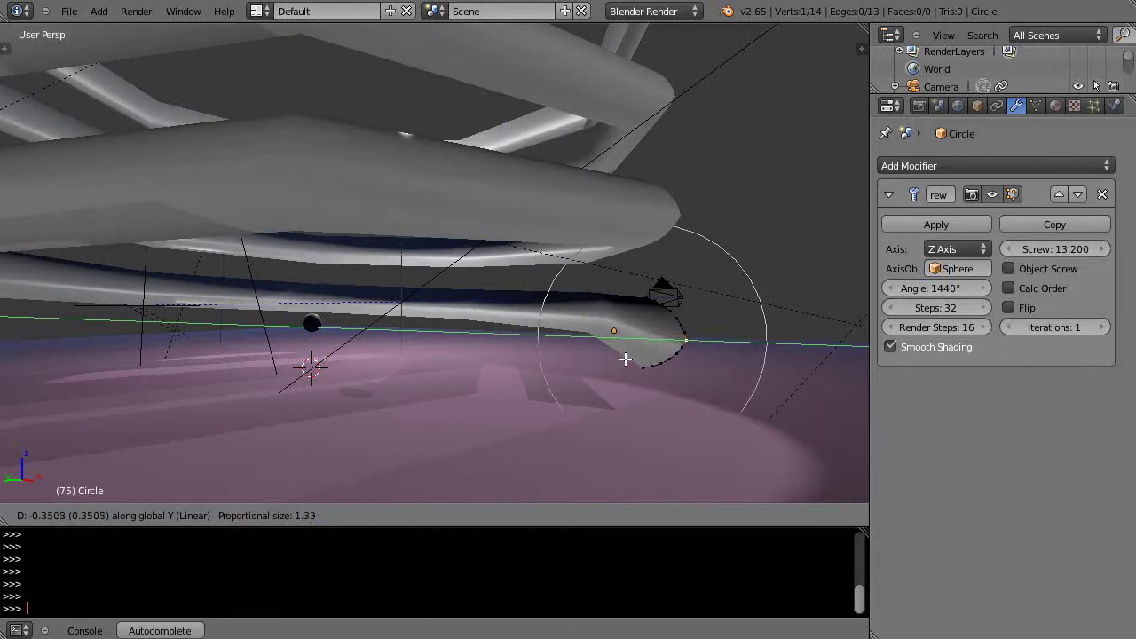
pyautogui.scroll(8, 628, 360)
pyautogui.scroll(3, 635, 364)
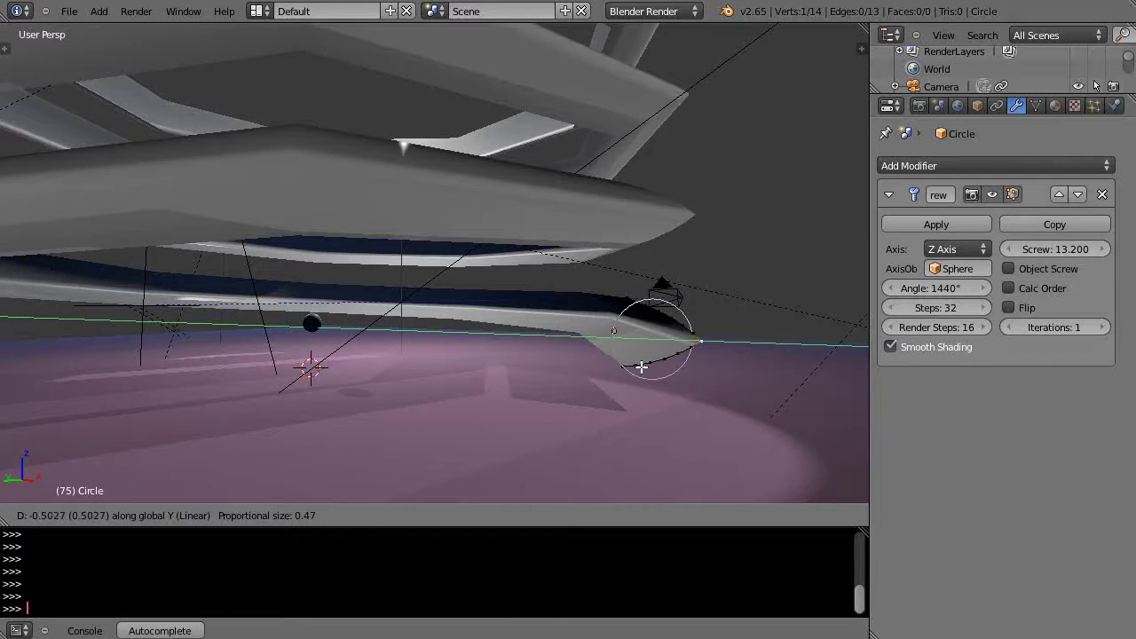
# - Confirm the vertex move, then lower the Screw offset to 5.921 for tightly stacked coils
pyautogui.click(640, 367)
pyautogui.scroll(-5, 645, 367)
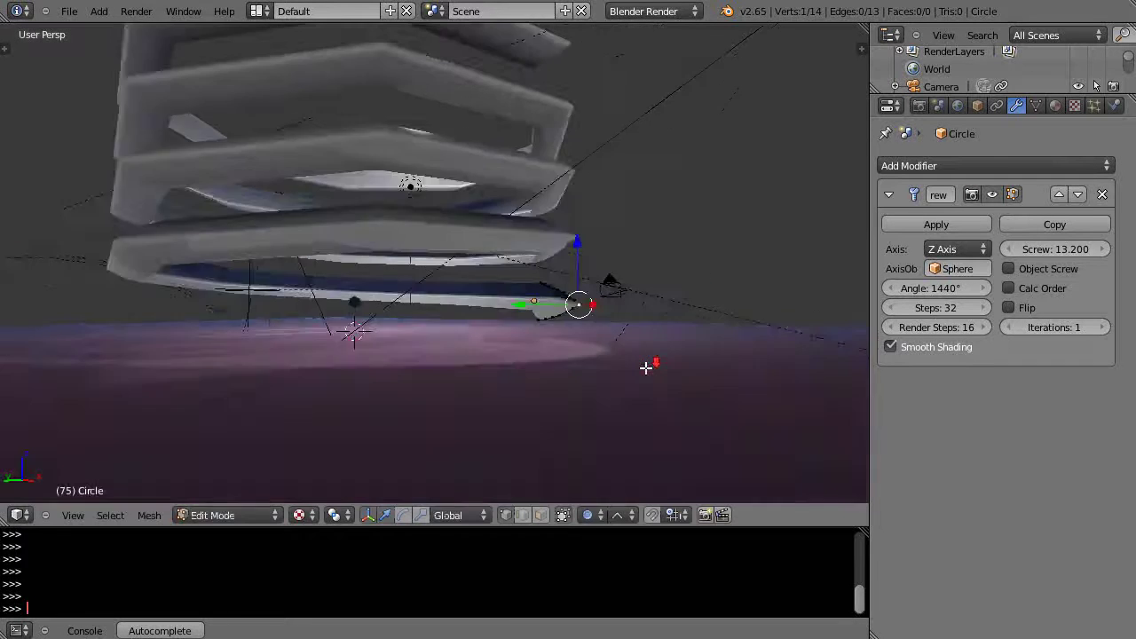
pyautogui.moveTo(539, 329); pyautogui.dragTo(496, 347, button='middle')
pyautogui.moveTo(1057, 250); pyautogui.dragTo(1040, 241)
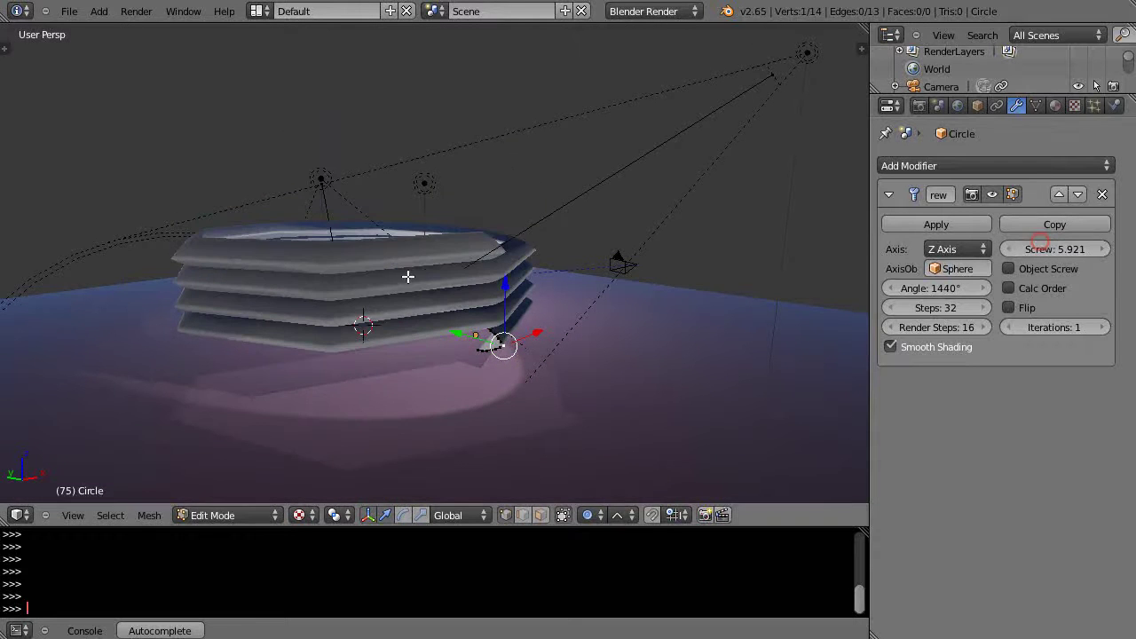
pyautogui.scroll(3, 417, 279)
pyautogui.moveTo(422, 276)
pyautogui.mouseDown(button='middle')
pyautogui.moveTo(446, 271)
pyautogui.moveTo(439, 280)
pyautogui.mouseUp(button='middle')
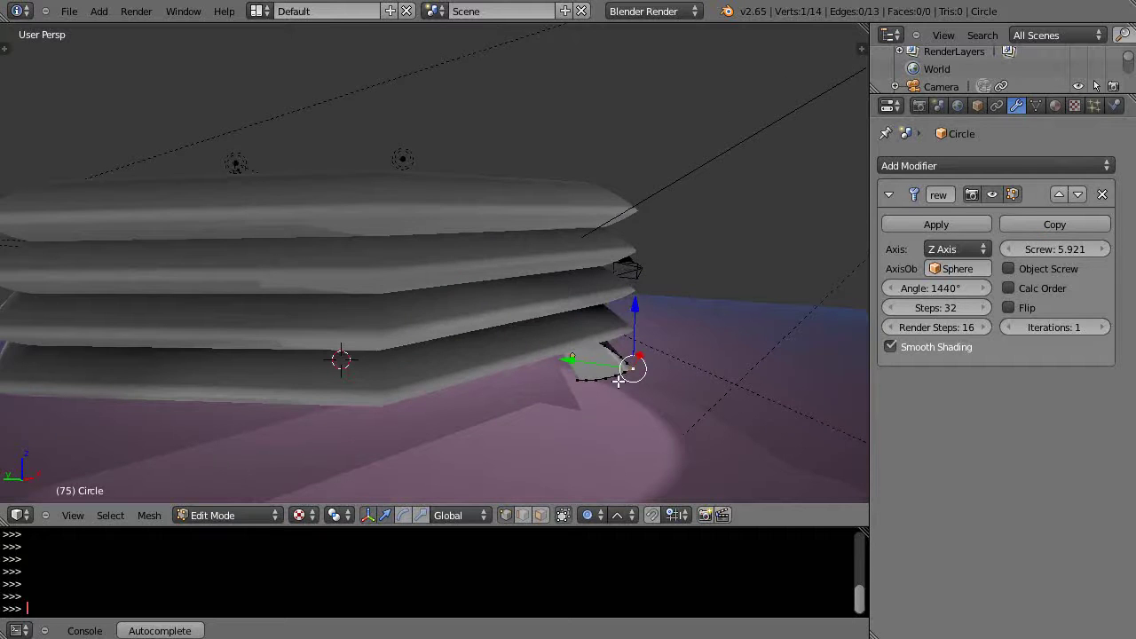
# - Return to Object Mode and move the spiral object about 2.46 back along Y
pyautogui.press('Tab')
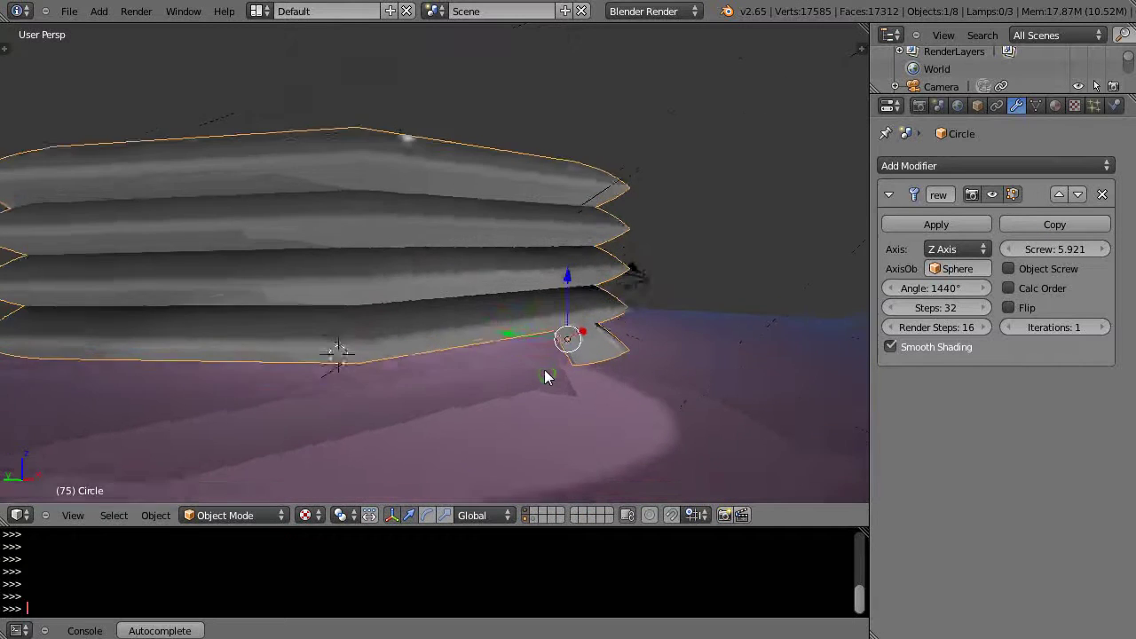
pyautogui.moveTo(544, 371); pyautogui.dragTo(547, 363, button='middle')
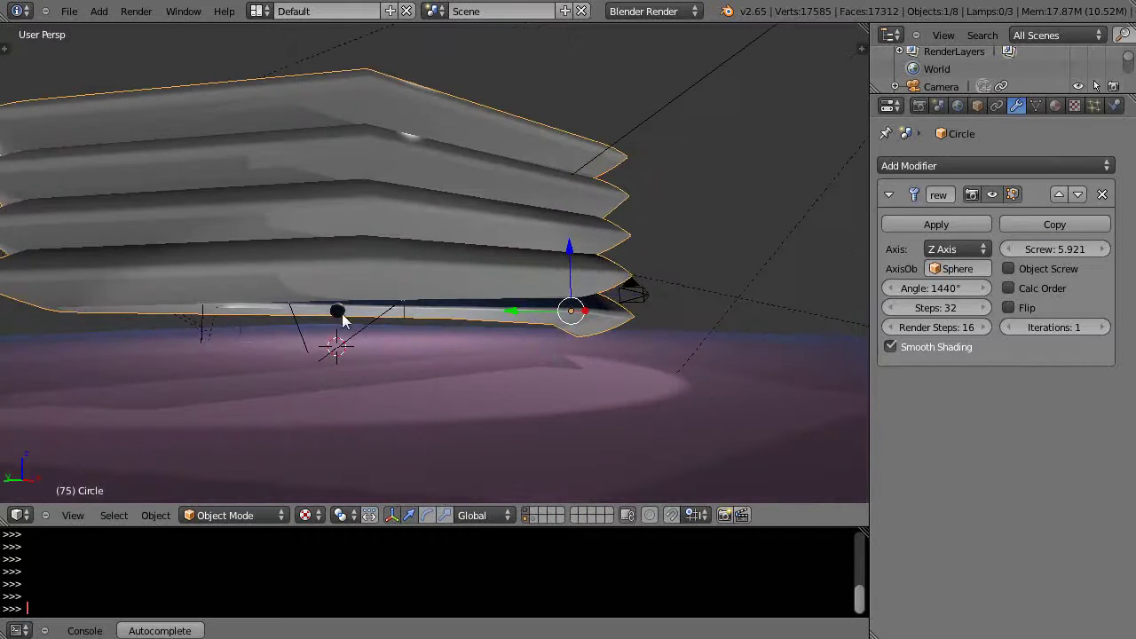
pyautogui.moveTo(391, 316); pyautogui.dragTo(415, 372, button='middle')
pyautogui.moveTo(476, 410); pyautogui.dragTo(524, 458, button='middle')
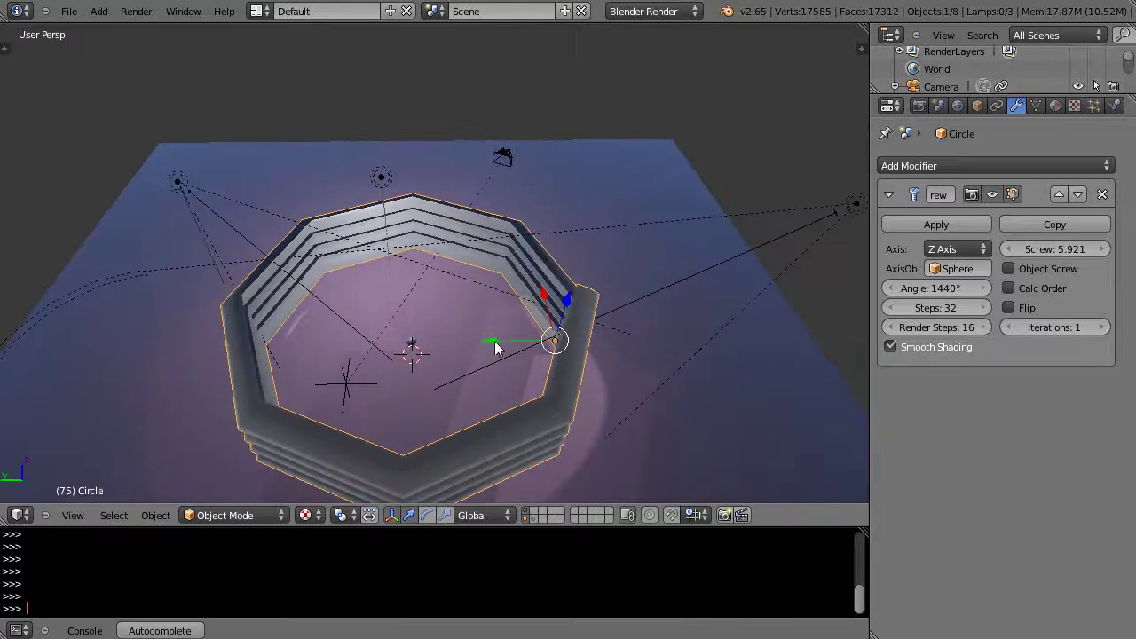
pyautogui.moveTo(493, 346); pyautogui.dragTo(419, 364)
pyautogui.scroll(5, 413, 381)
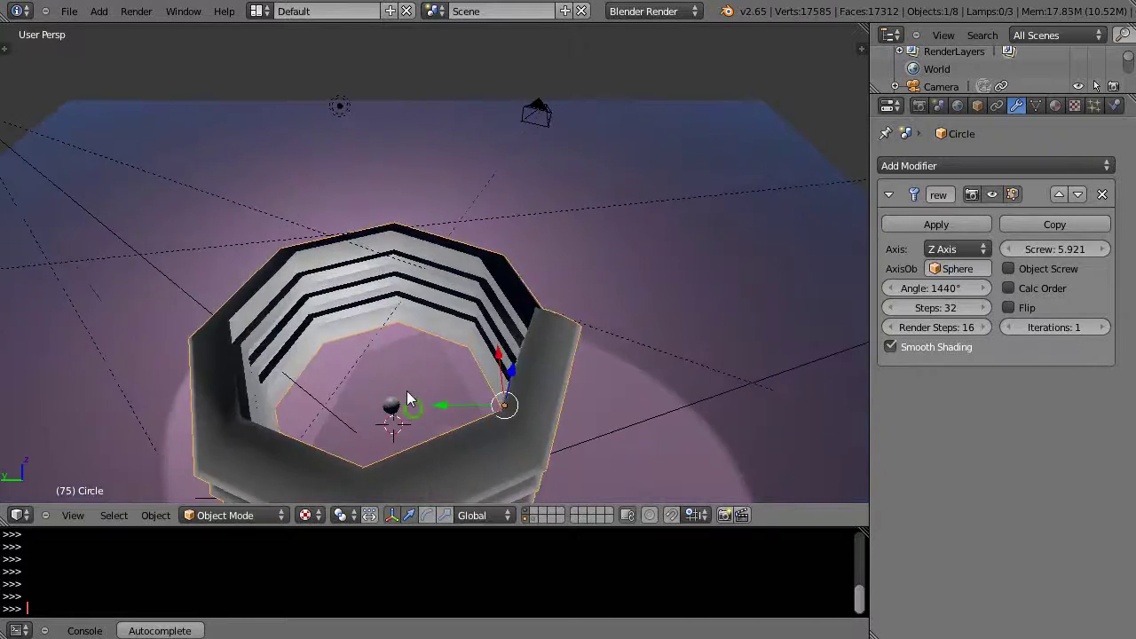
pyautogui.moveTo(407, 391); pyautogui.dragTo(509, 352, button='middle')
pyautogui.scroll(-3, 504, 363)
pyautogui.scroll(3, 507, 360)
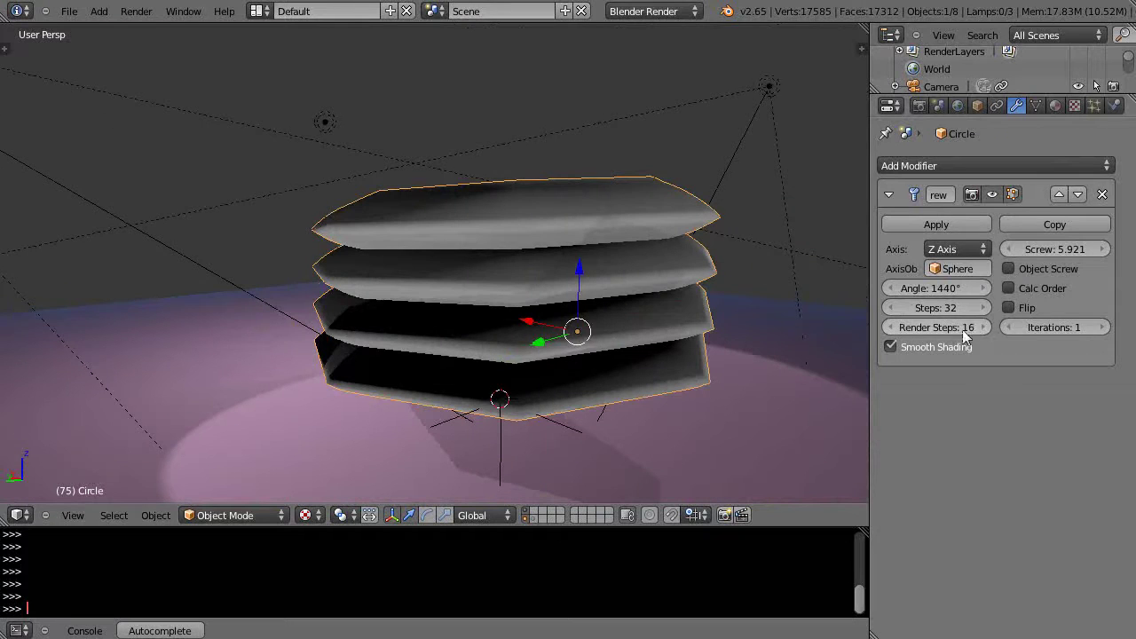